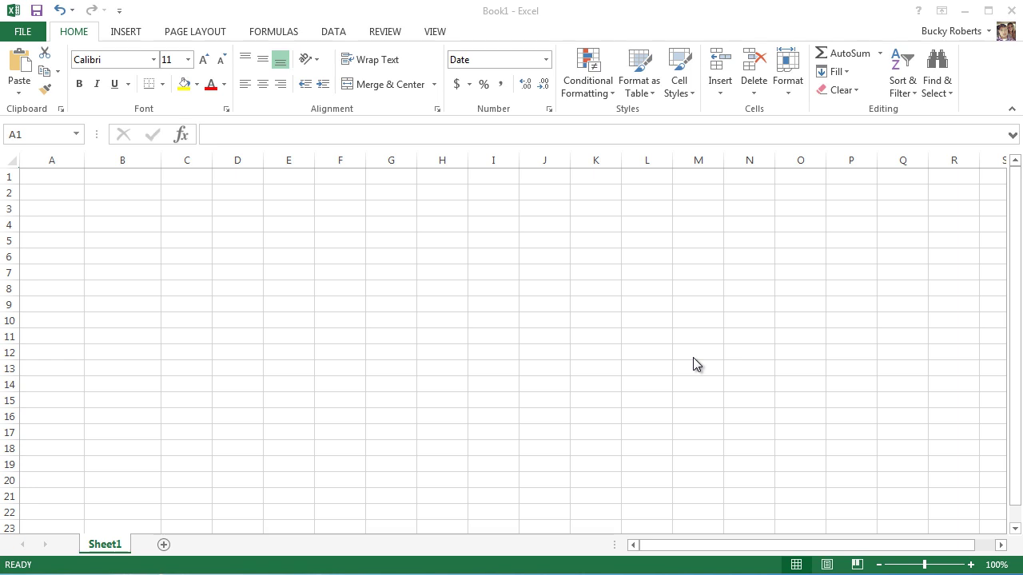
Enter =TODAY() in A1 so it displays the current date 11/5/2014.
left_click(58, 179)
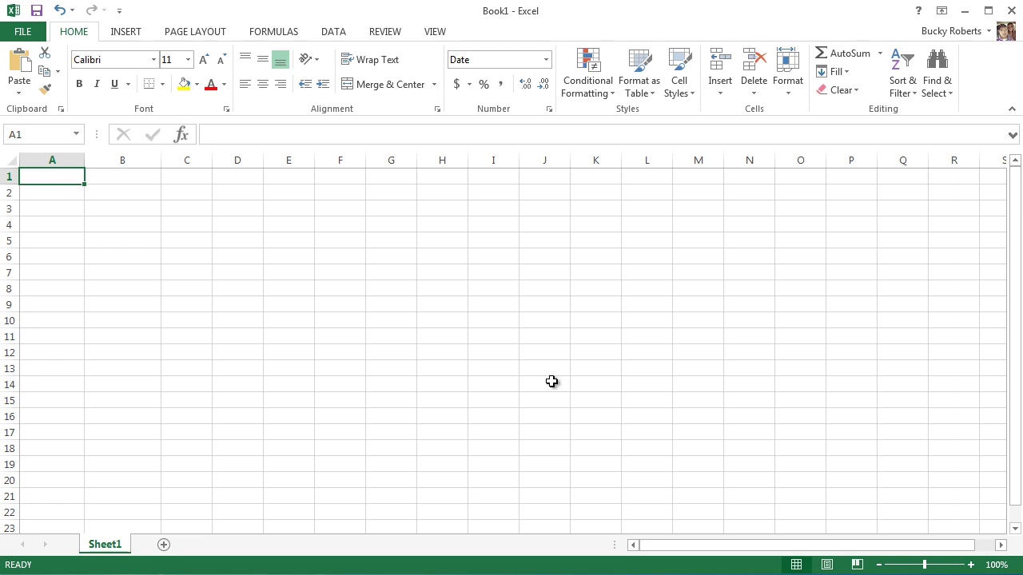
type("=TOD")
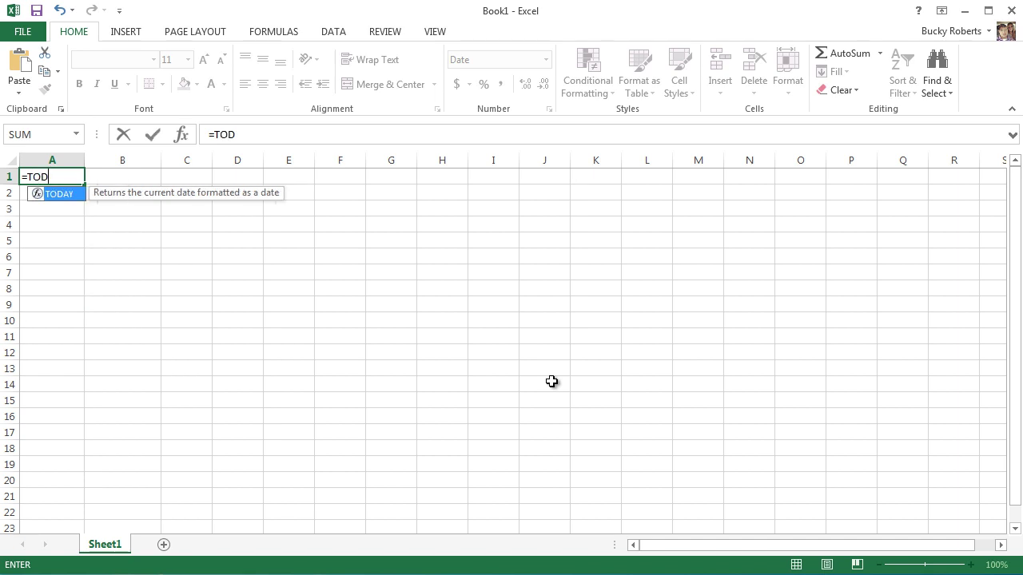
key("Tab")
type(")")
key("Return")
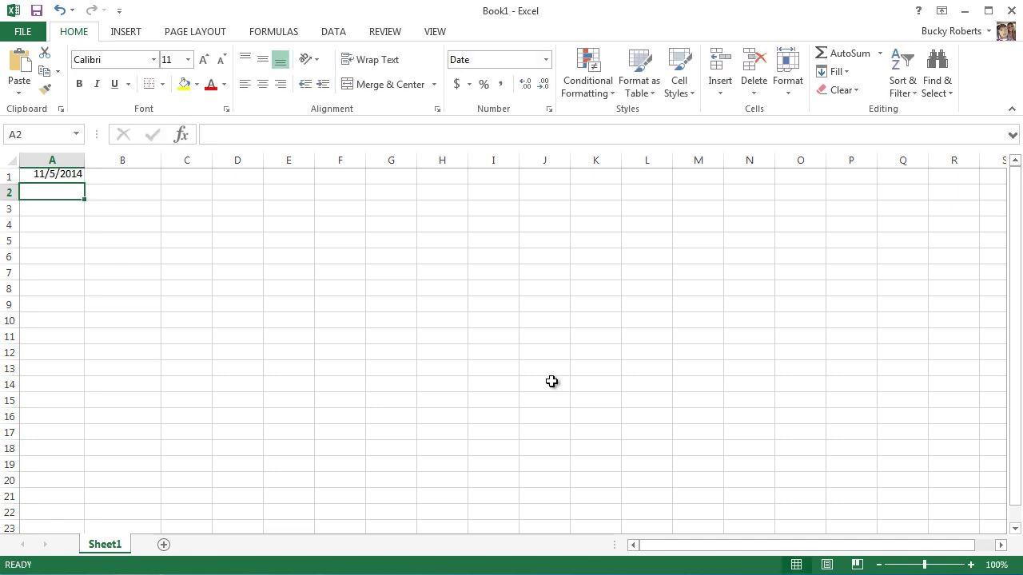
left_click(69, 176)
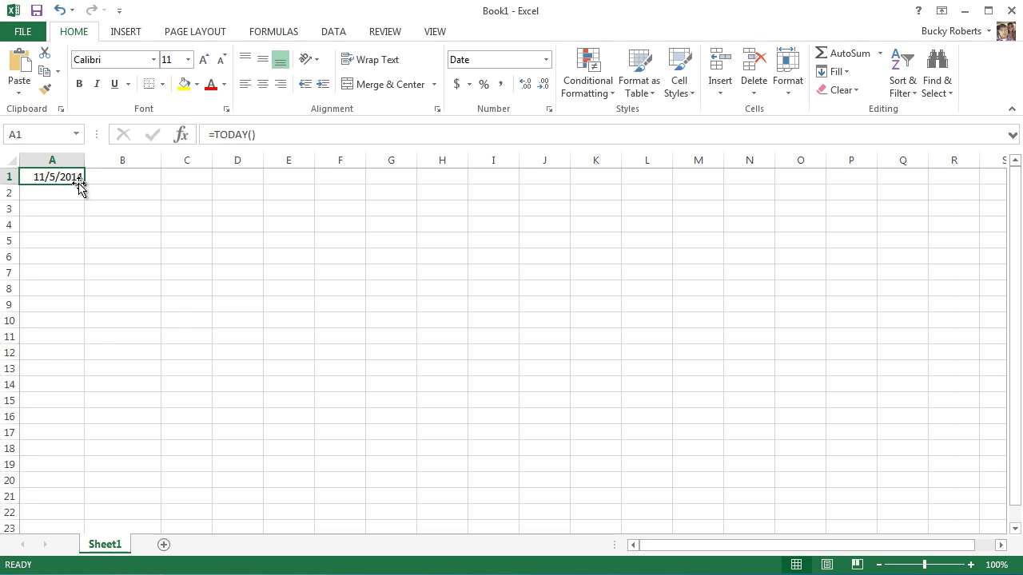
left_click(70, 195)
left_click(72, 180)
left_click_drag(281, 137, 193, 137)
left_click(280, 132)
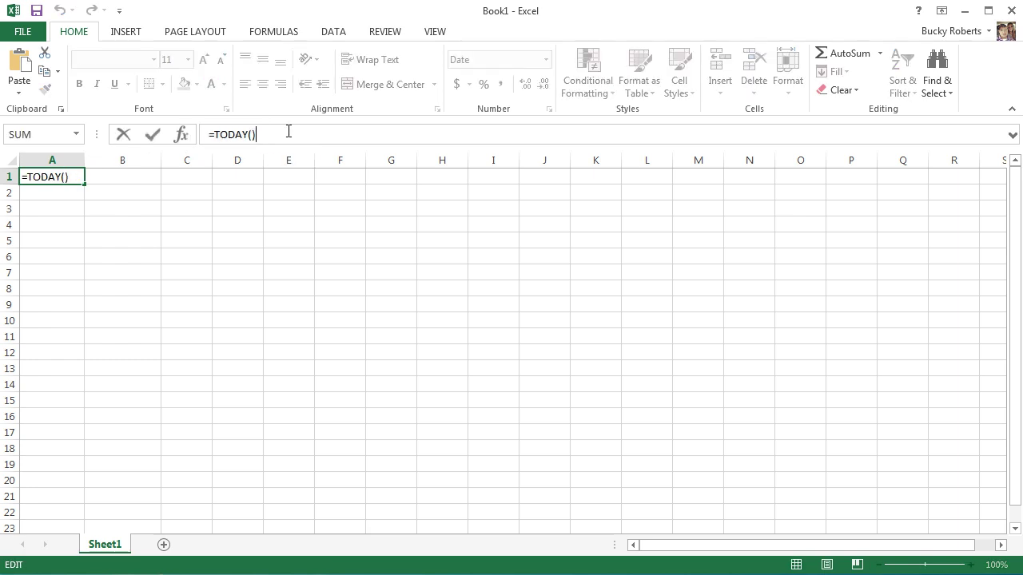
key("Return")
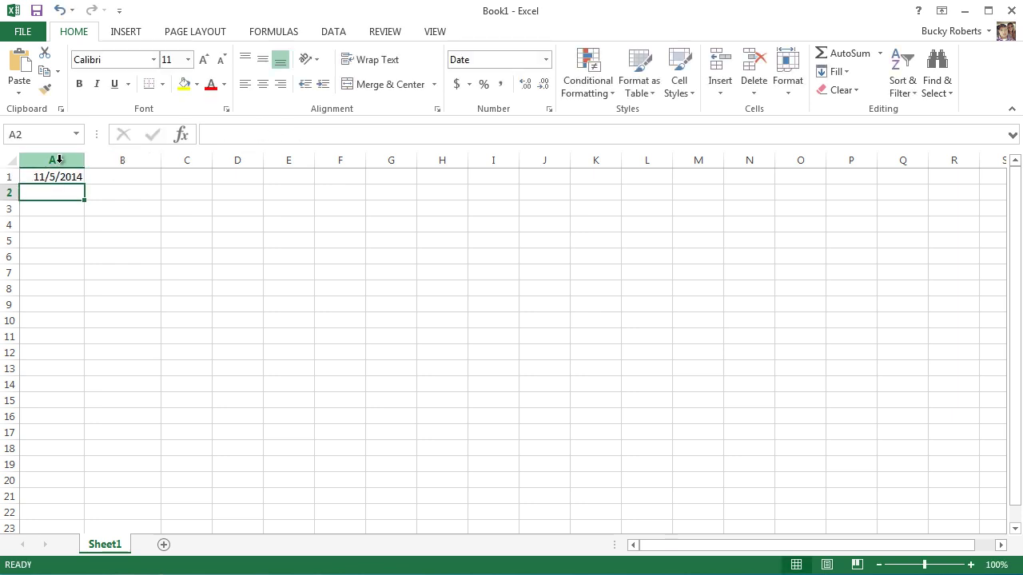
left_click(57, 179)
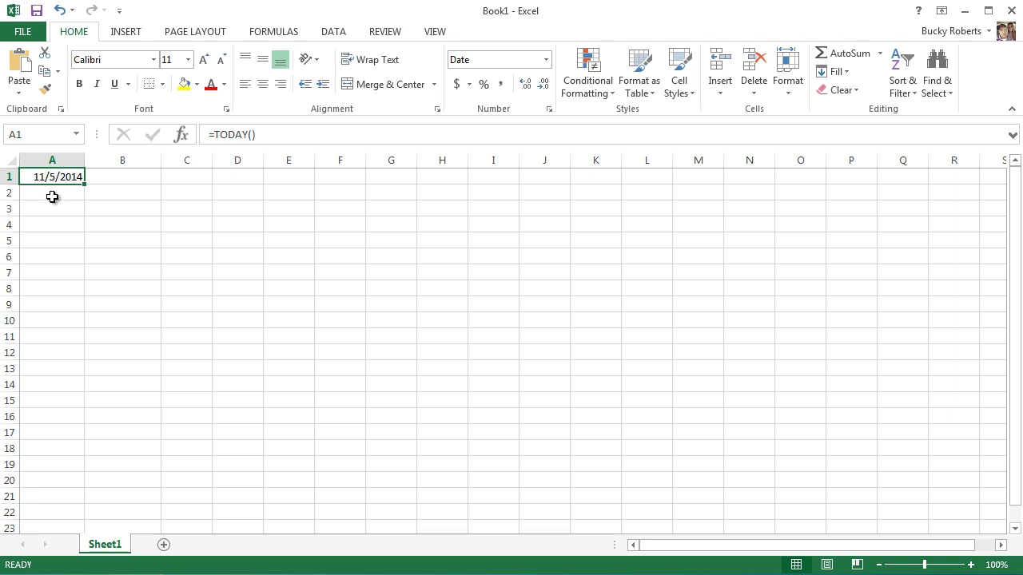
left_click(51, 196)
left_click(62, 177)
left_click(66, 190)
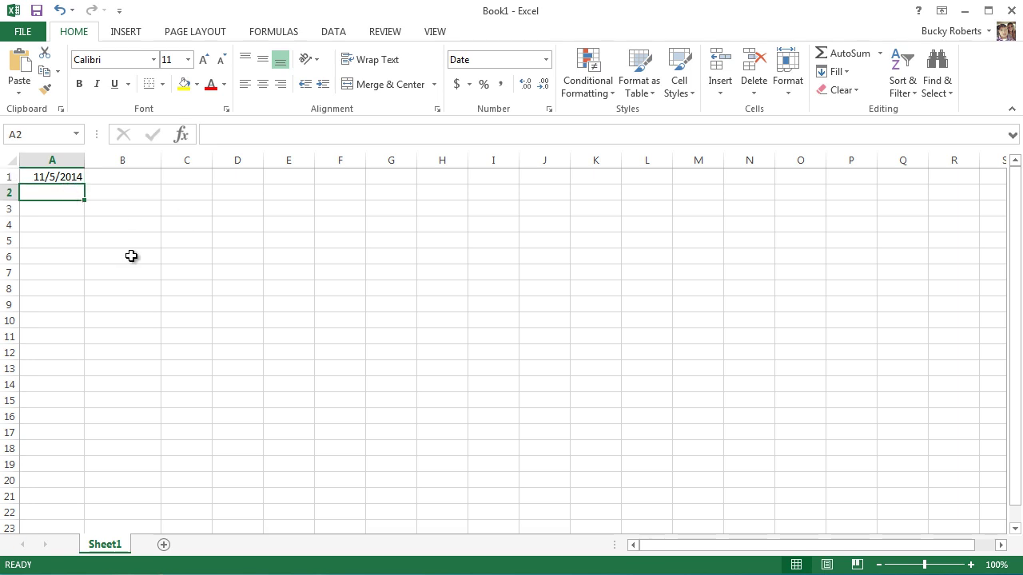
Undo the last change and recommit the unchanged =TODAY() formula in A1.
left_click(94, 203)
left_click(80, 181)
key("ctrl+z")
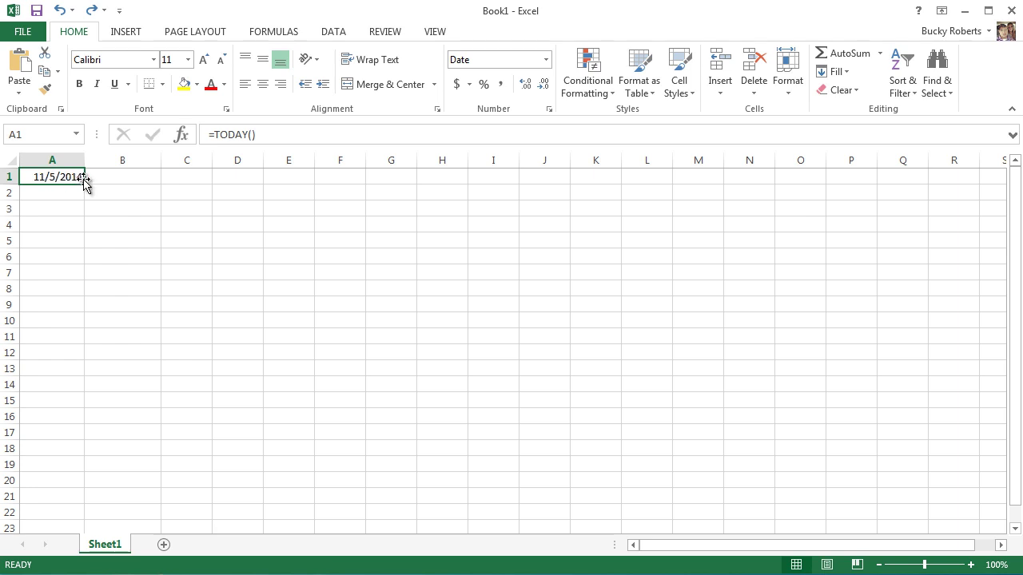
left_click_drag(263, 134, 212, 134)
left_click(273, 136)
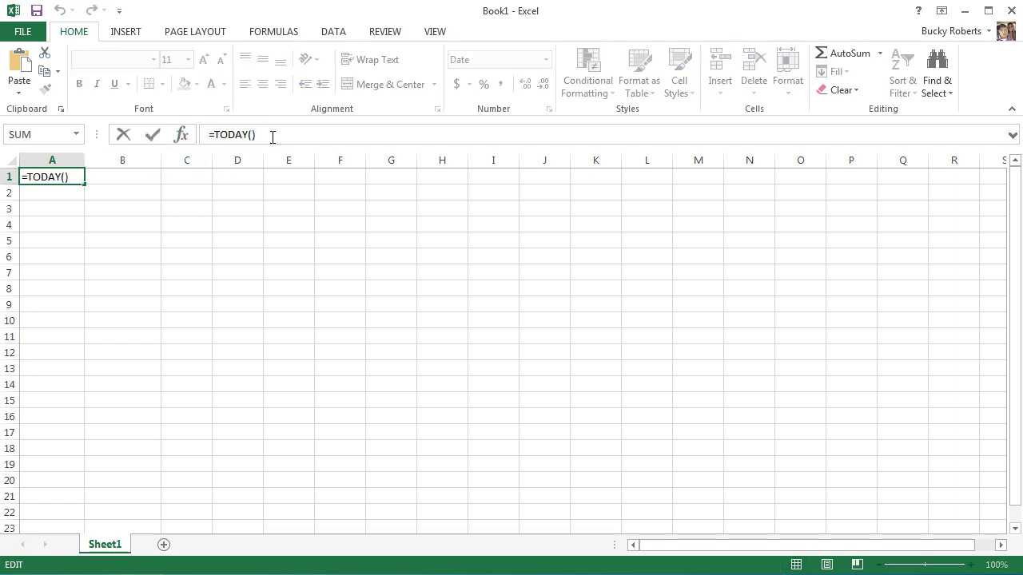
key("Return")
Copy A1's date down through A8, then clear those dates from column A.
left_click(74, 178)
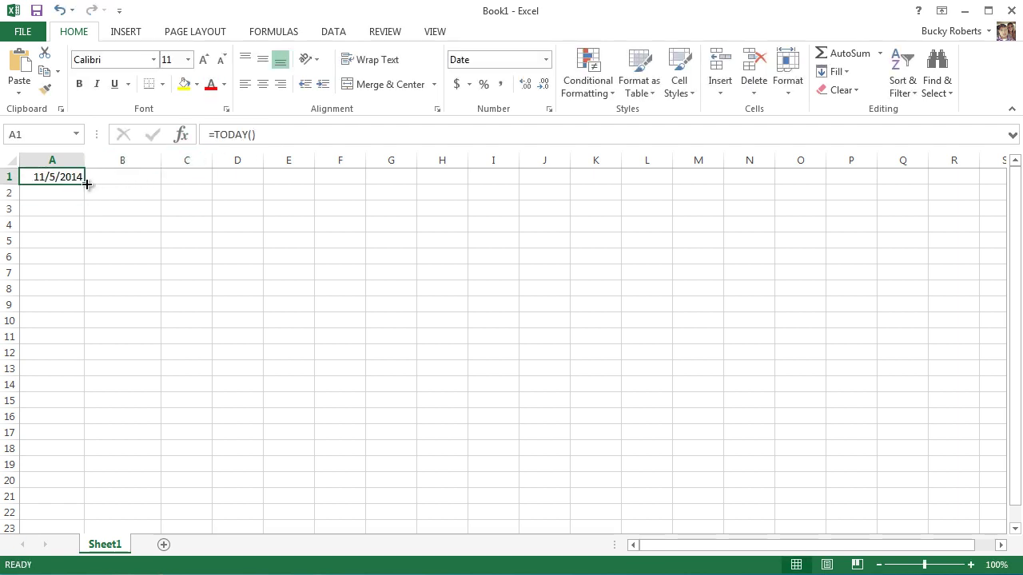
left_click_drag(87, 184, 48, 155)
left_click(187, 241)
key("Delete")
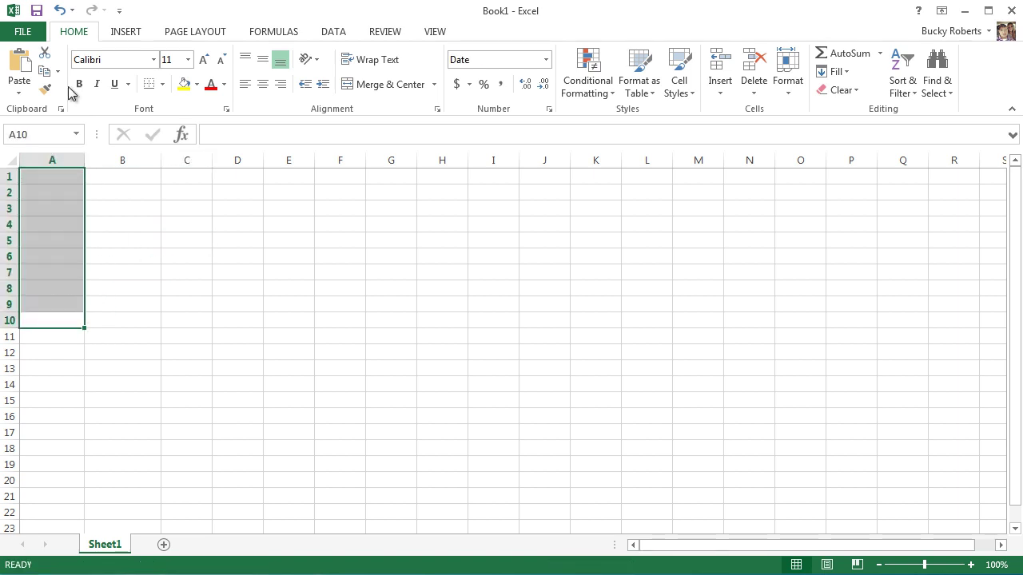
left_click(88, 205)
Type the fixed date 11/5/2014 in A1 and fill consecutive days down to A8.
left_click(65, 177)
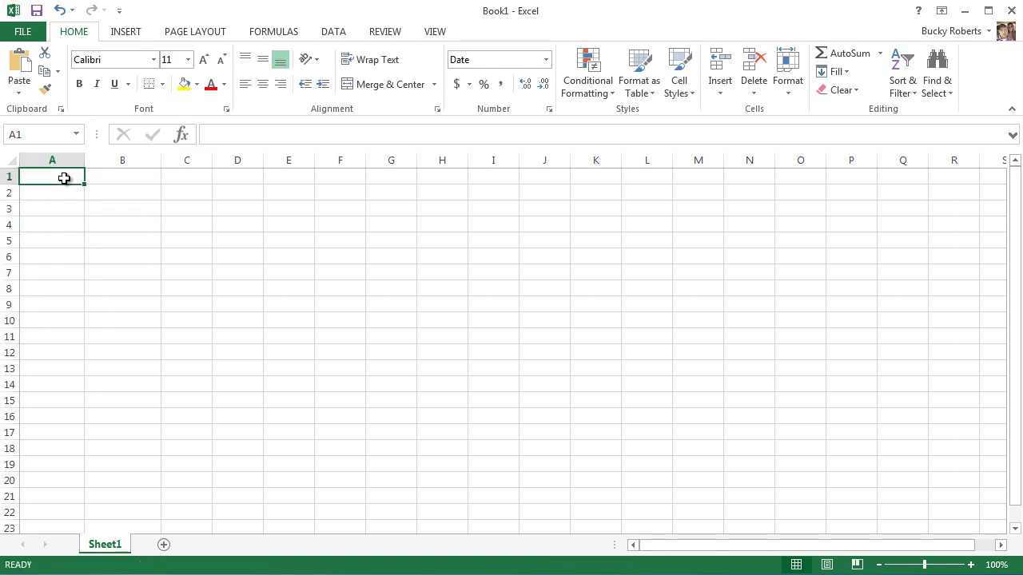
type("11/5/")
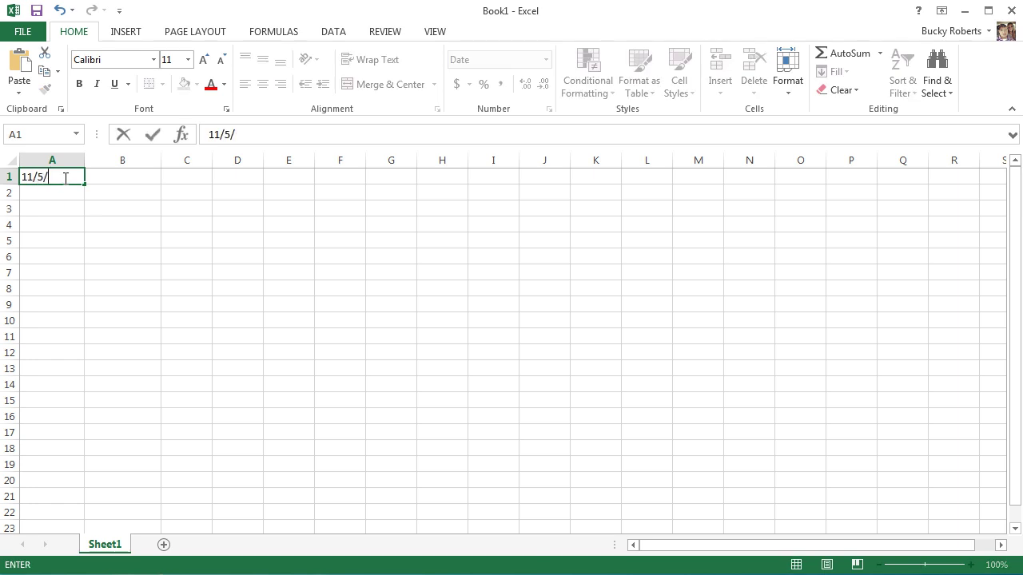
type("2014")
key("Return")
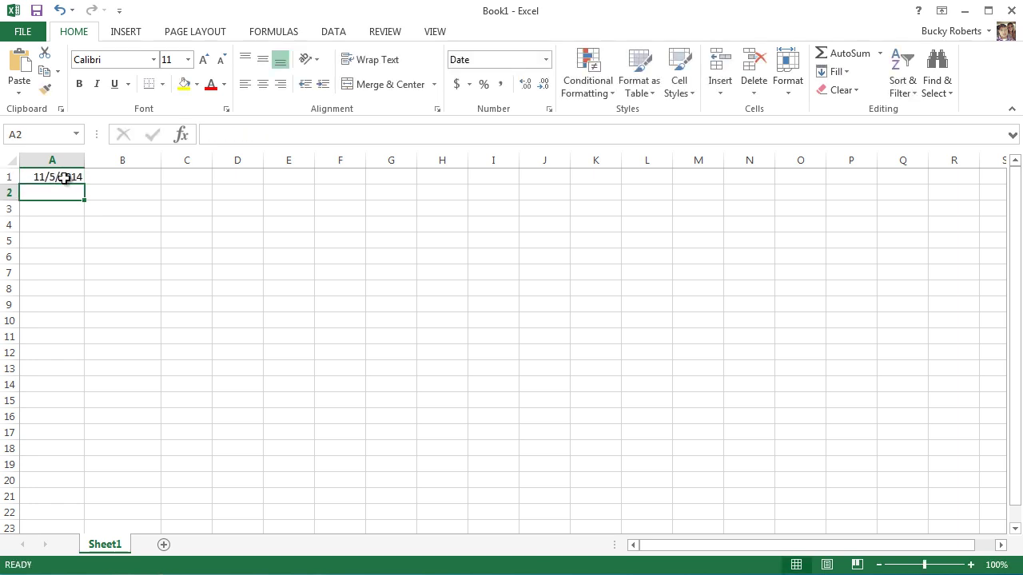
left_click(70, 178)
left_click_drag(86, 185, 75, 299)
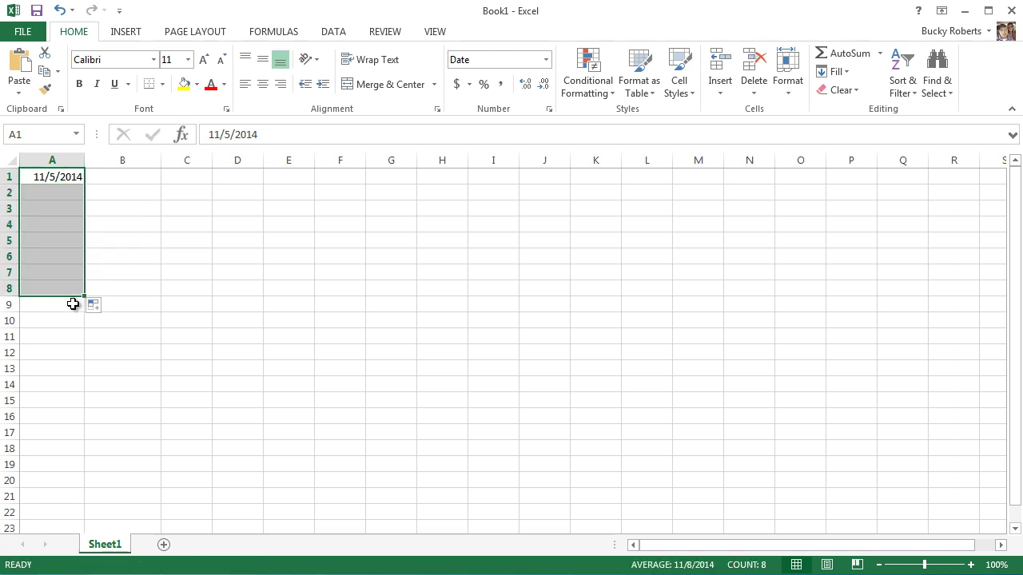
left_click(106, 240)
Check each filled date from A2 down to 11/12/2014 in A8.
left_click(62, 194)
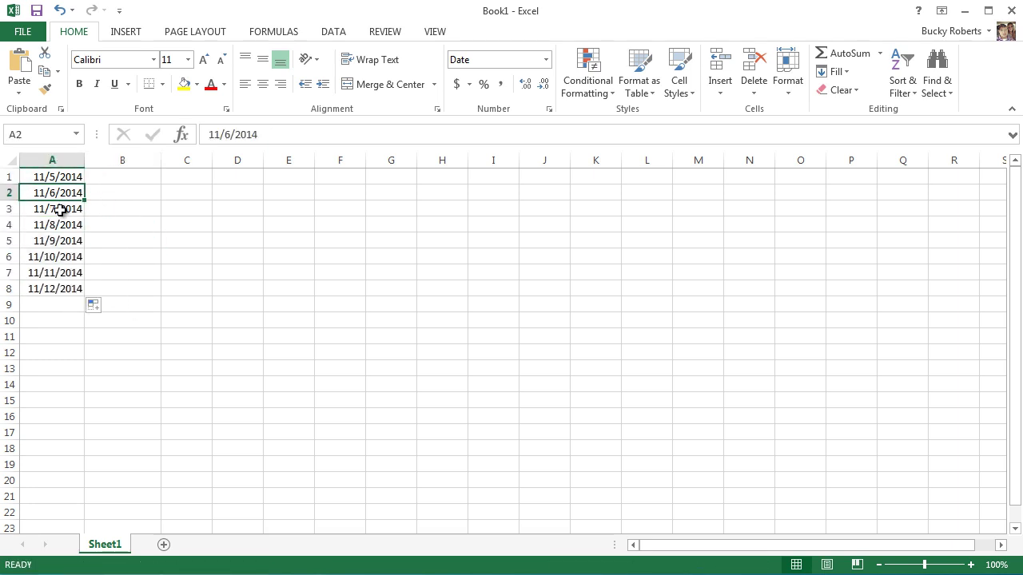
left_click(60, 209)
left_click(59, 225)
left_click(59, 240)
left_click(61, 256)
left_click(61, 273)
left_click(64, 288)
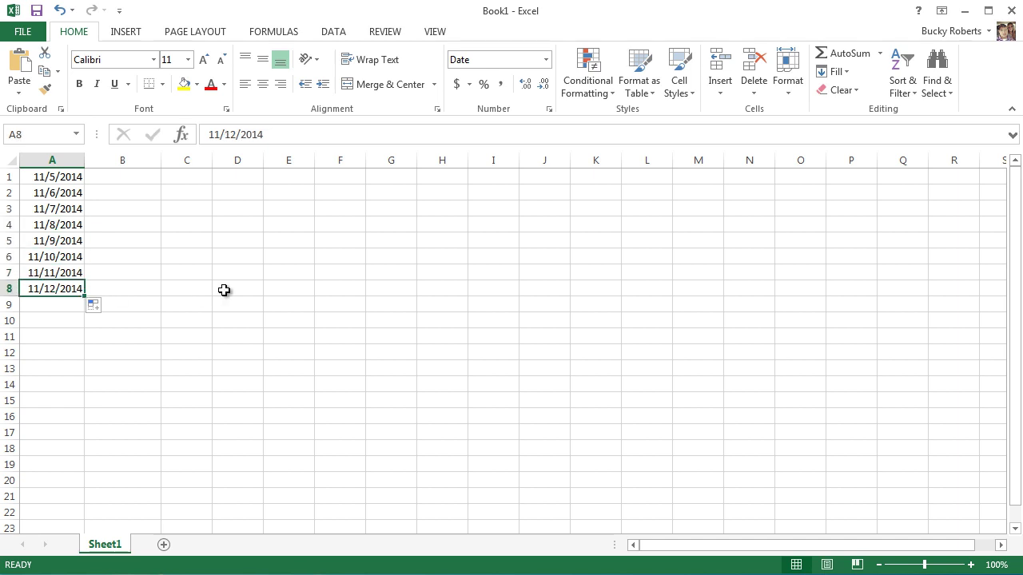
Clear the daily dates from A2:A8, leaving 11/5/2014 in A1.
left_click_drag(60, 195, 62, 290)
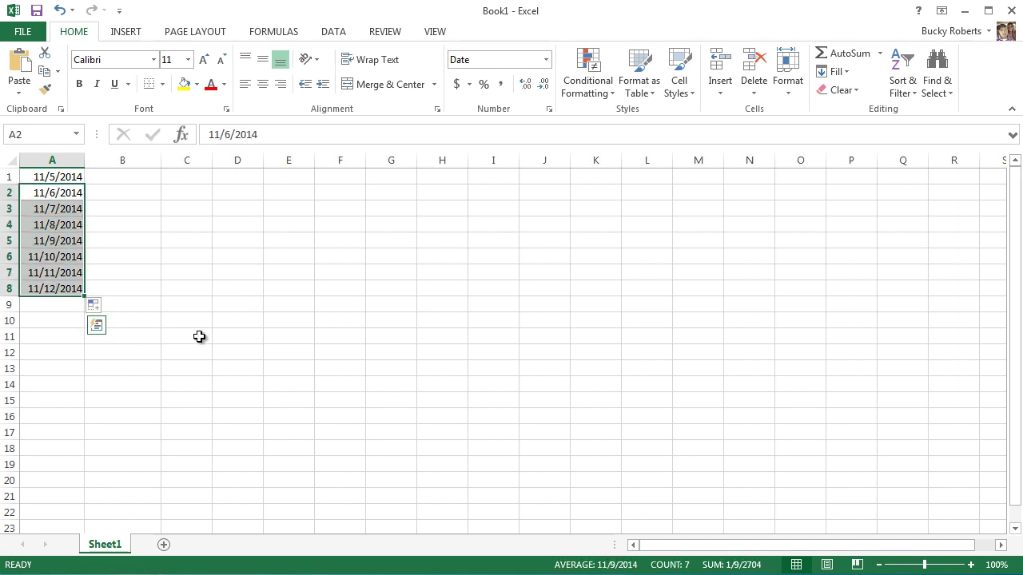
key("Delete")
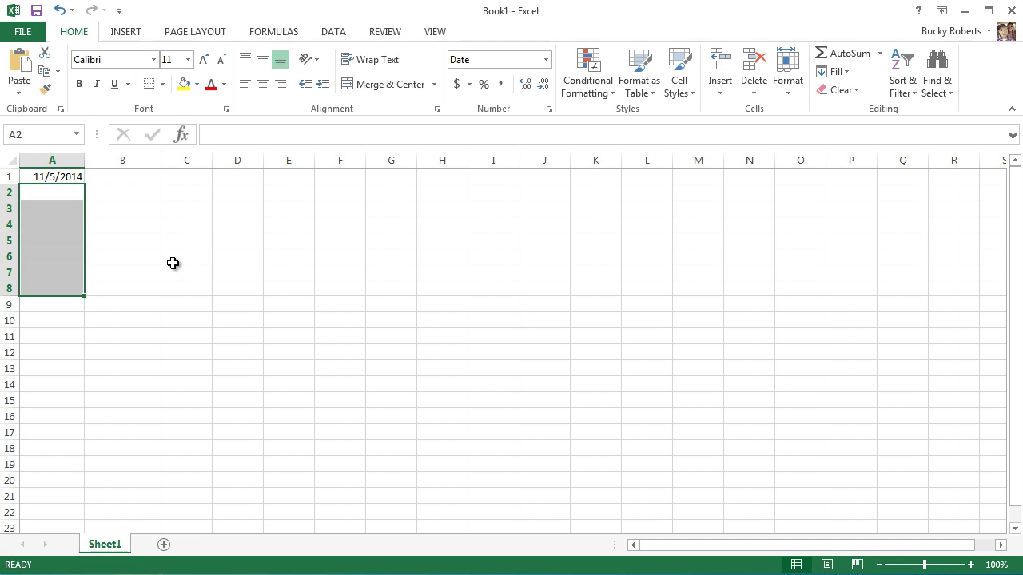
left_click(46, 175)
left_click(57, 194)
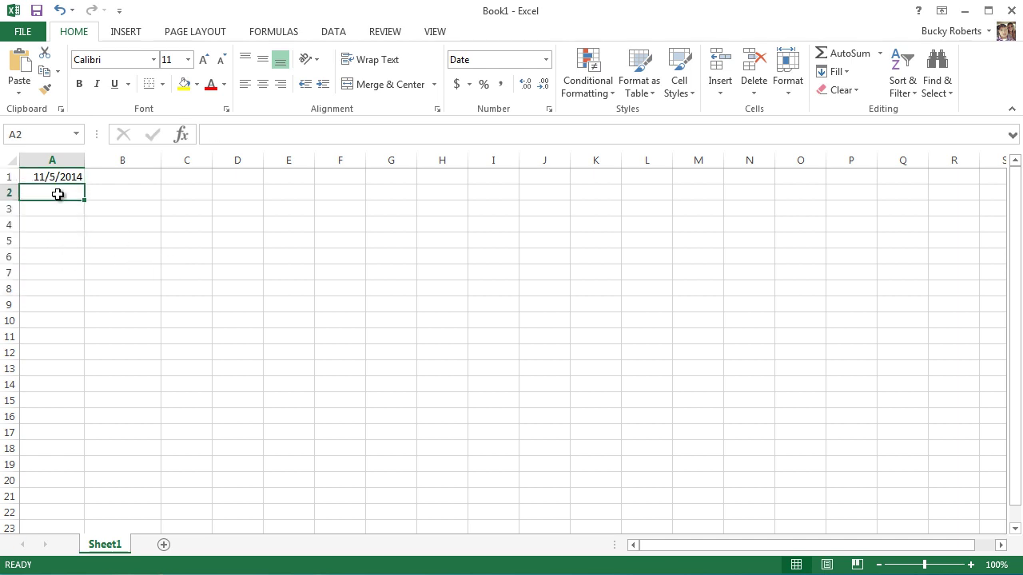
left_click(52, 210)
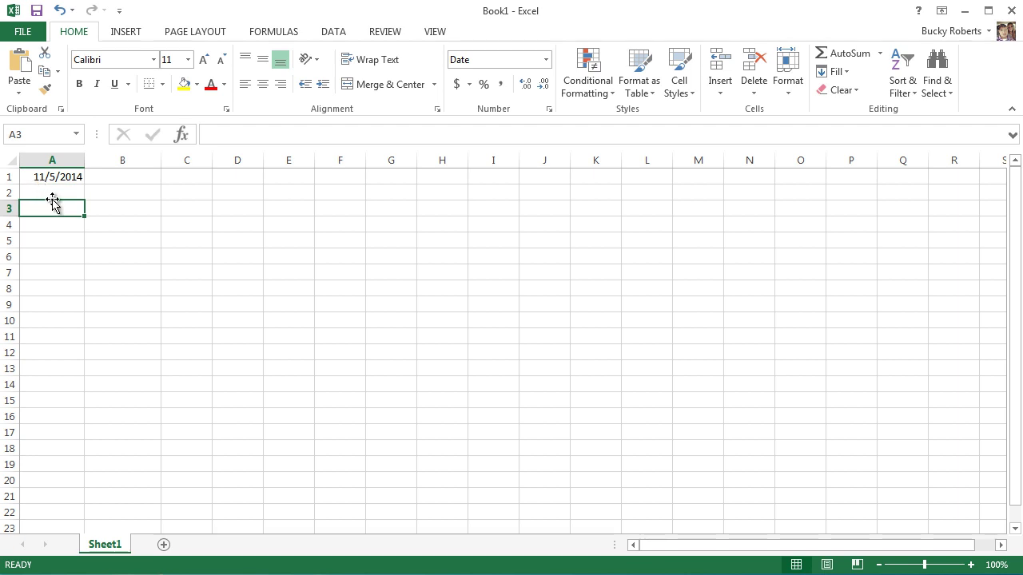
Fill A2:A9 with monthly dates starting from A1's 11/5/2014.
left_click(61, 177)
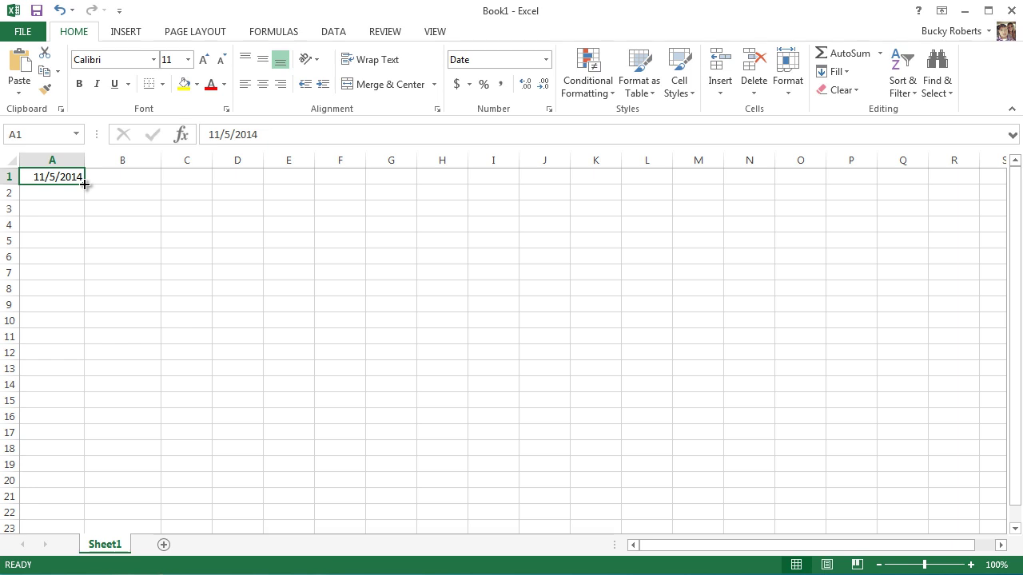
left_click_drag(84, 185, 76, 307)
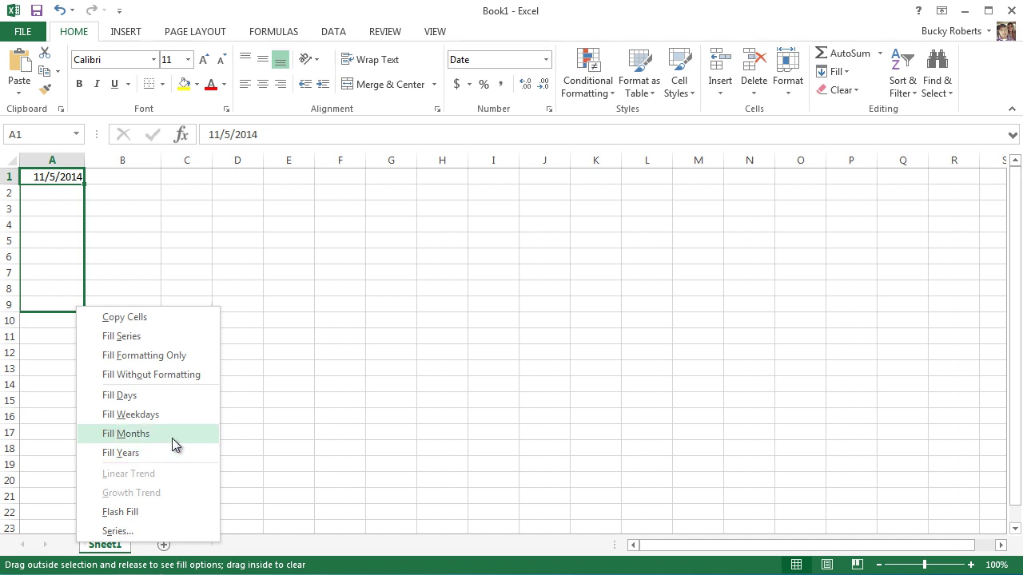
left_click(156, 441)
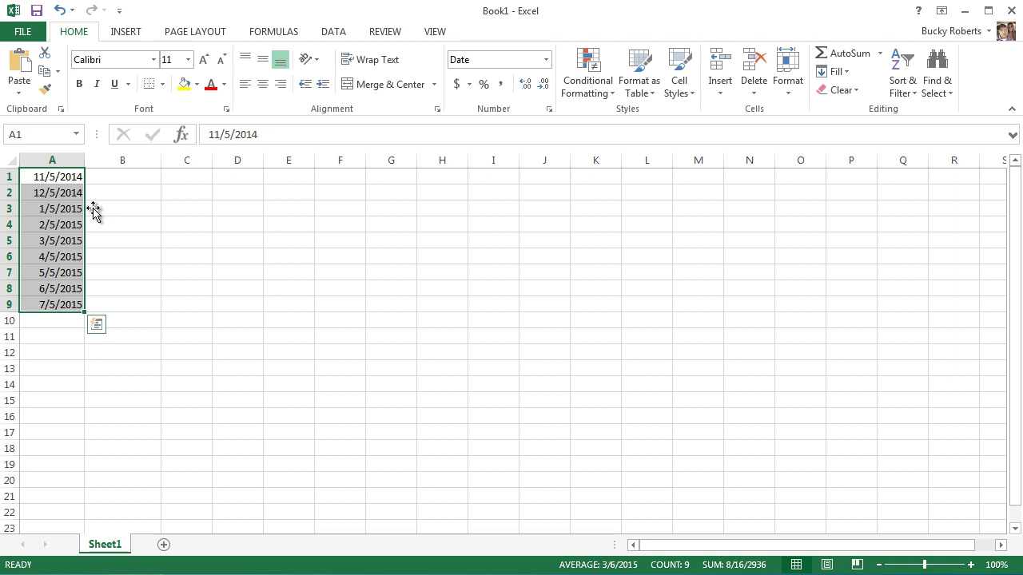
left_click(70, 182)
Check each monthly date from A2 down to 7/5/2015 in A9.
left_click(69, 189)
left_click(69, 209)
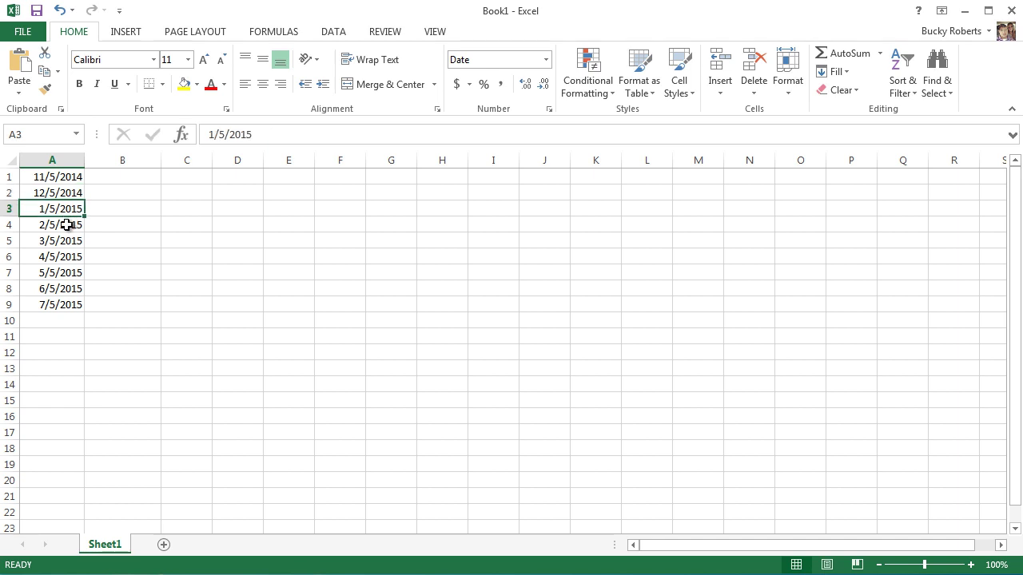
left_click(69, 226)
left_click(64, 241)
left_click(59, 257)
left_click(58, 276)
left_click(58, 289)
left_click(59, 304)
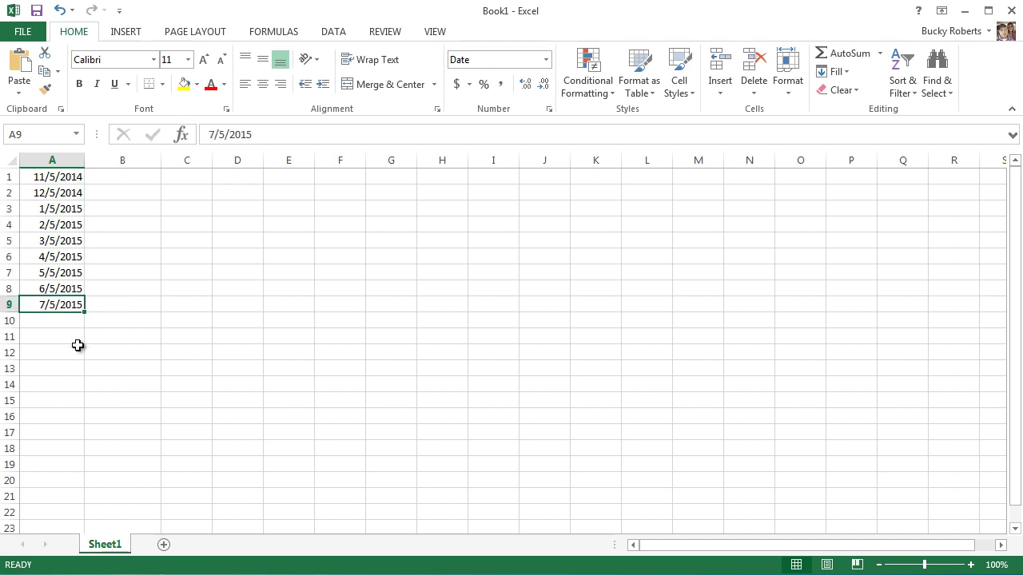
Clear the monthly dates from A2:A9.
left_click_drag(69, 304, 65, 192)
key("Delete")
left_click(196, 248)
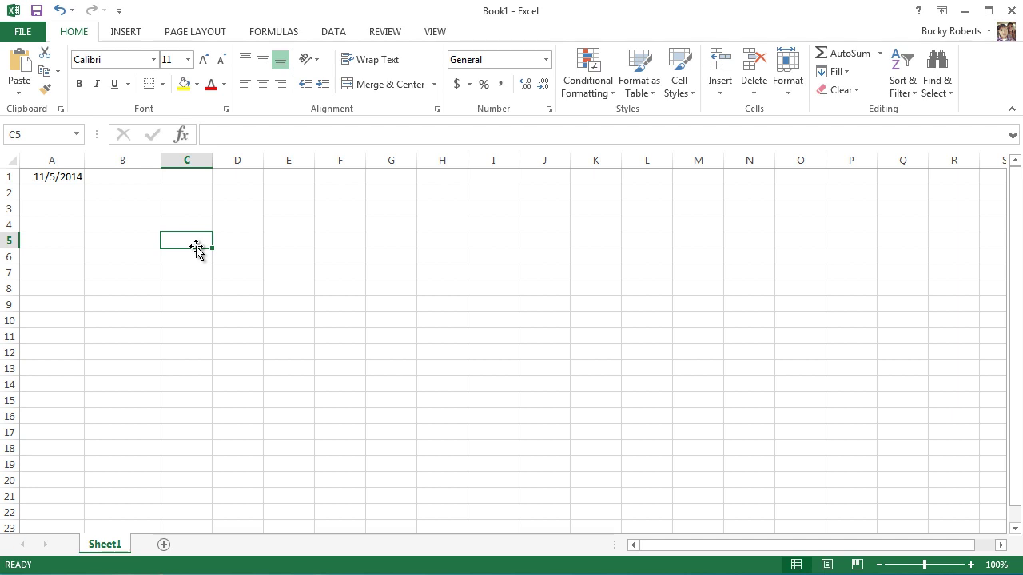
Replace A1's date with the birthday 4/8/1990 and enter 11/5/2014 in B1.
left_click(126, 179)
left_click(75, 177)
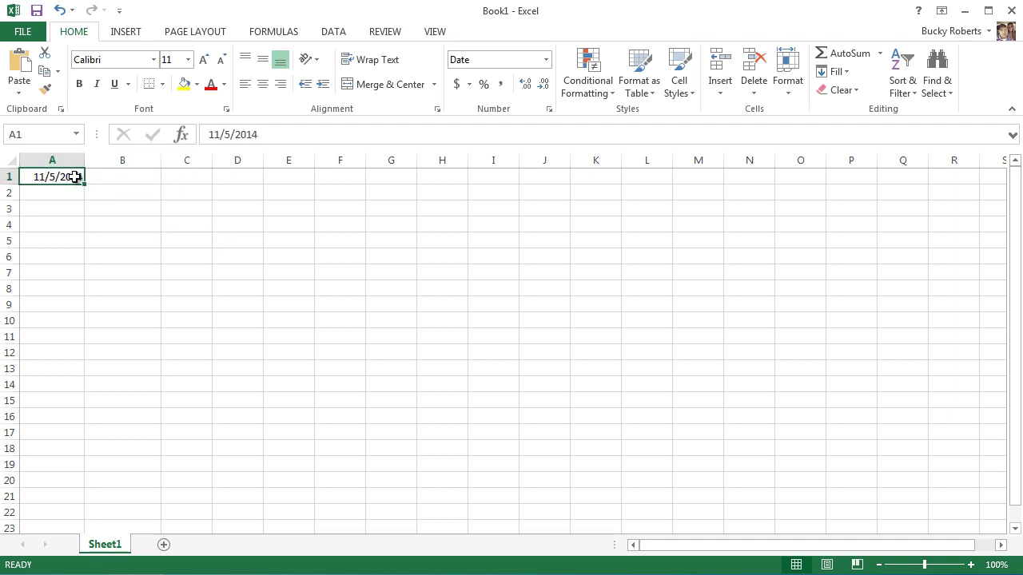
key("Delete")
left_click(69, 197)
left_click(80, 177)
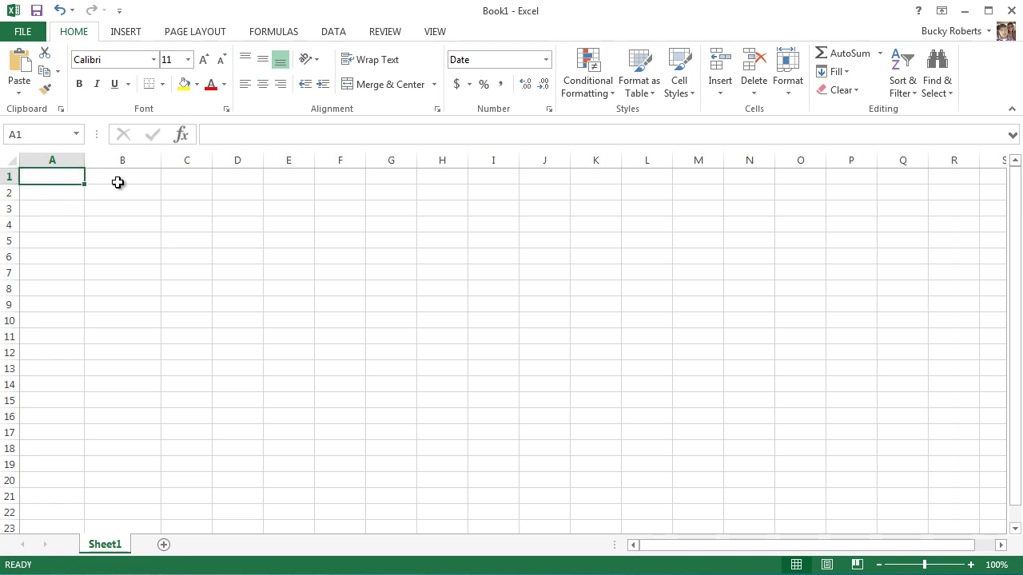
type("4/")
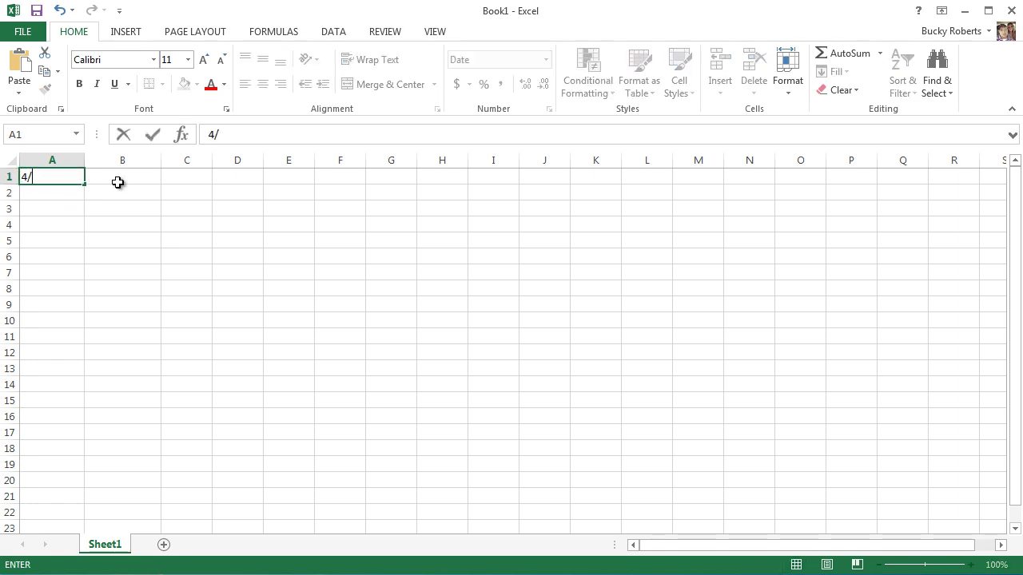
type("8/")
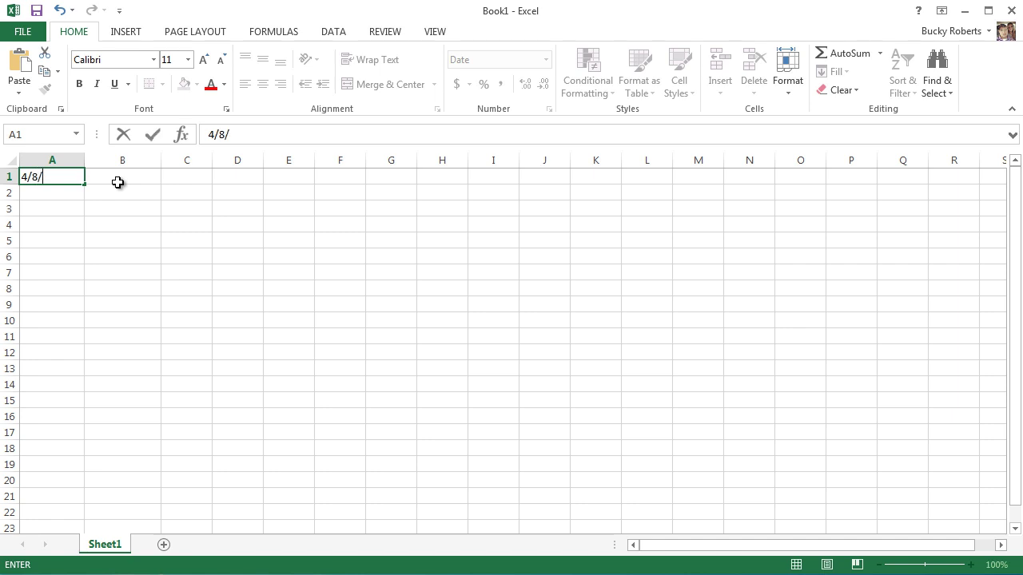
type("1990")
left_click(117, 182)
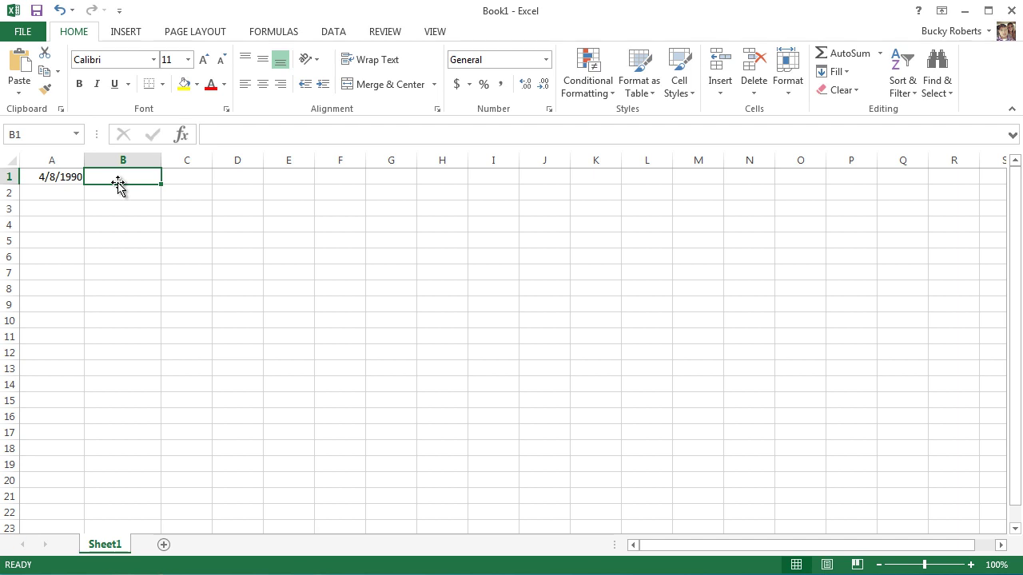
type("11")
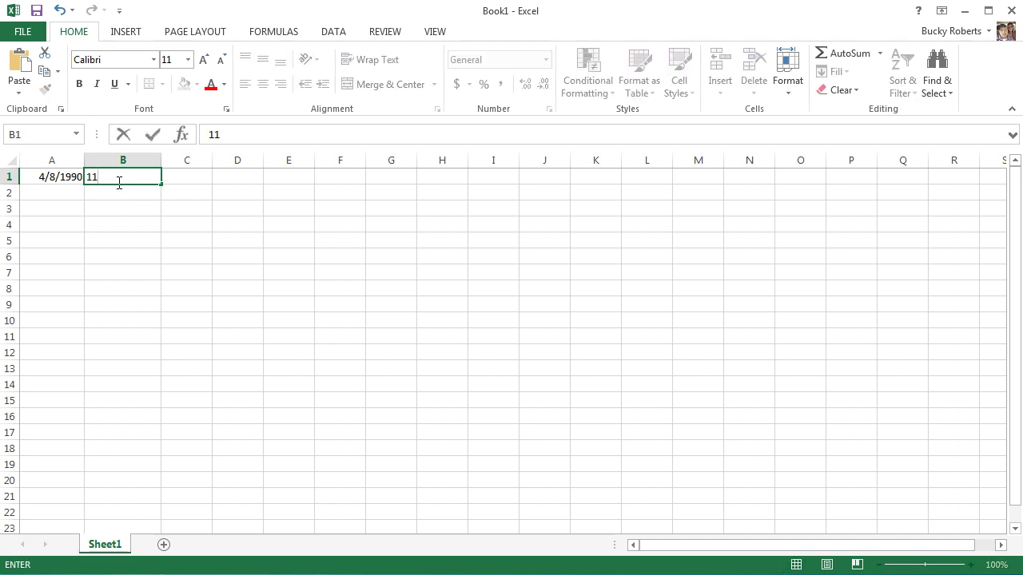
type("/5/2014")
key("Return")
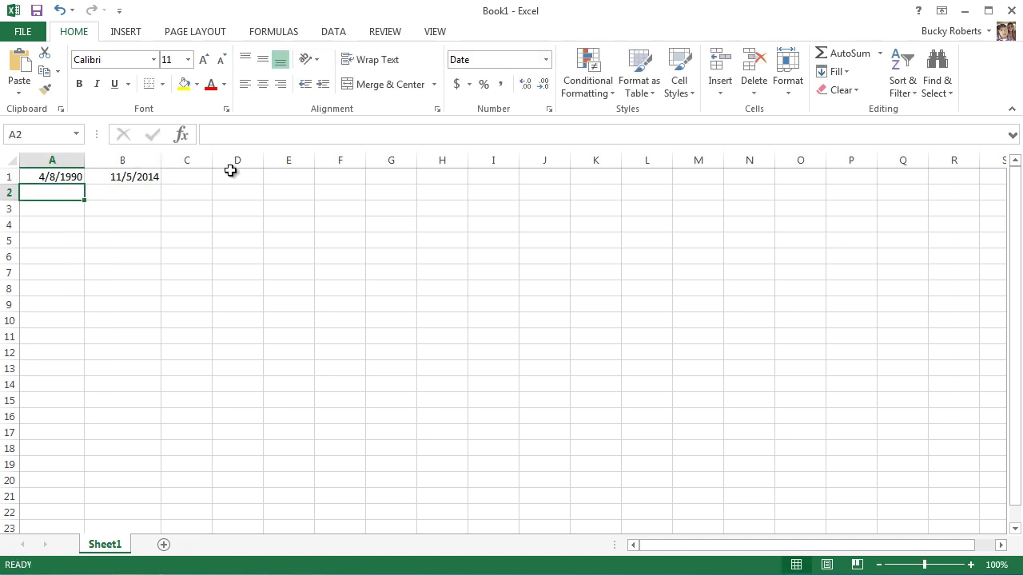
Insert a new row 1 and add the headers Birthday and Today.
left_click(69, 173)
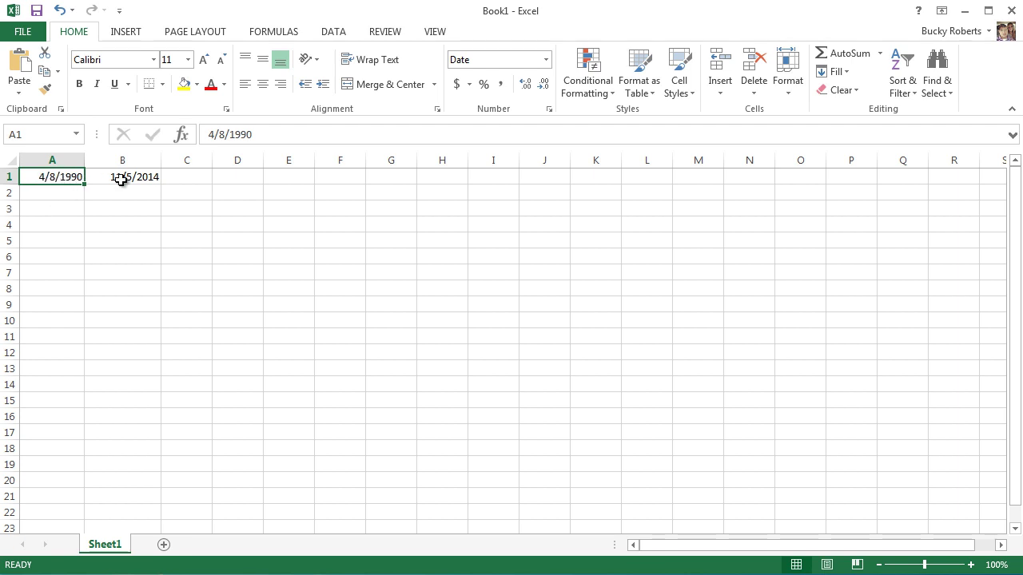
right_click(9, 176)
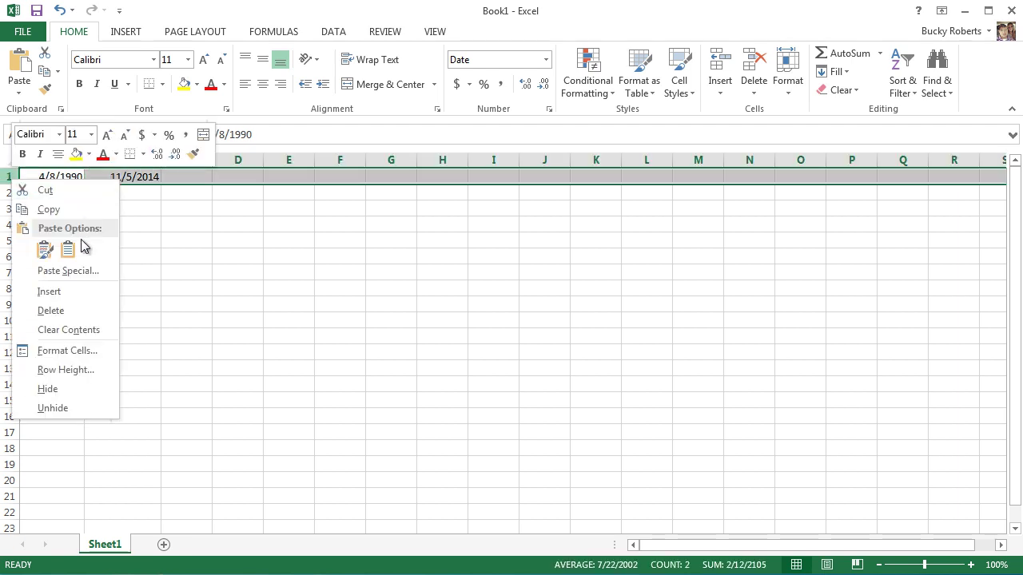
left_click(65, 292)
left_click(63, 175)
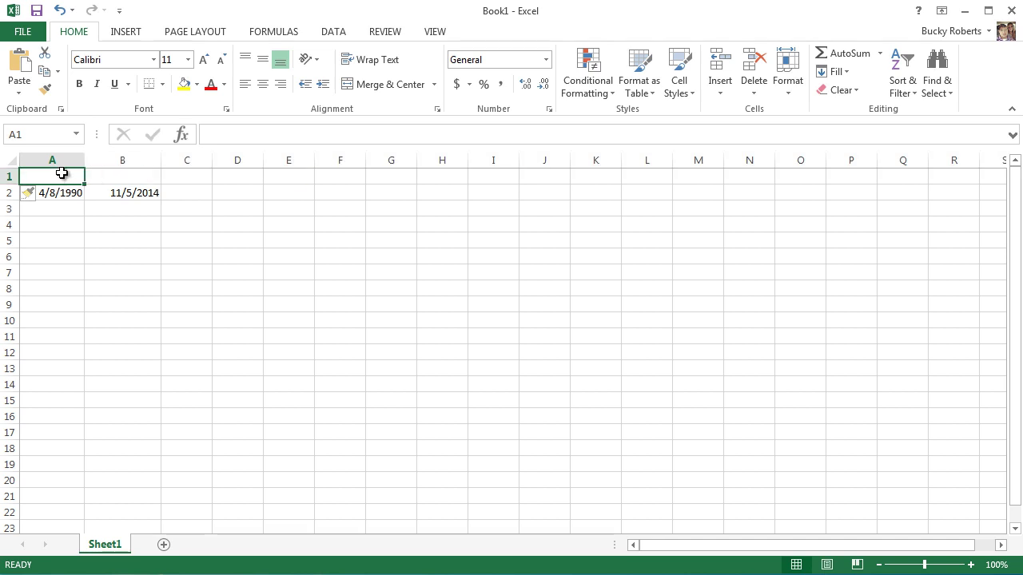
type("Birthday")
key("Tab")
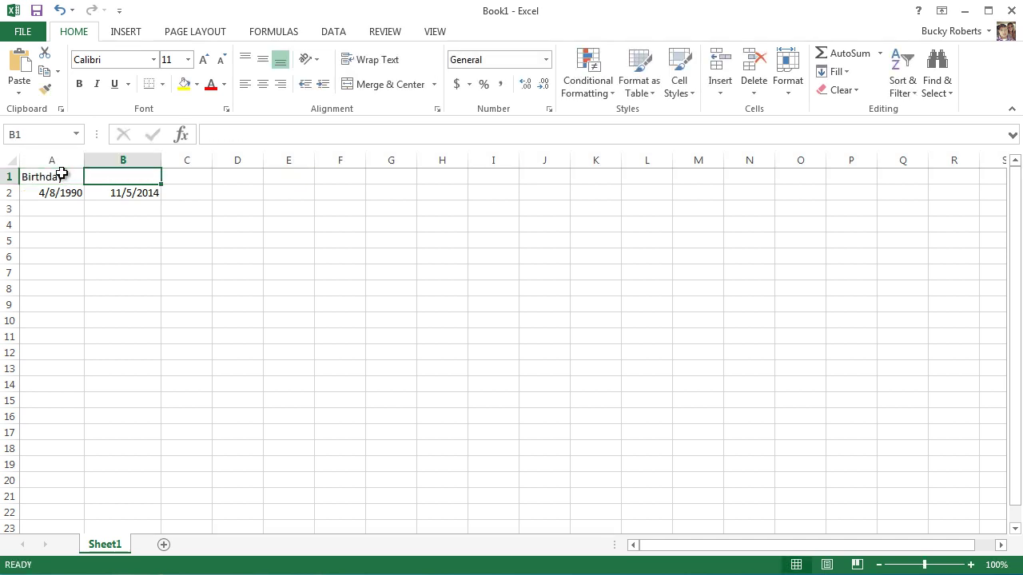
type("Today")
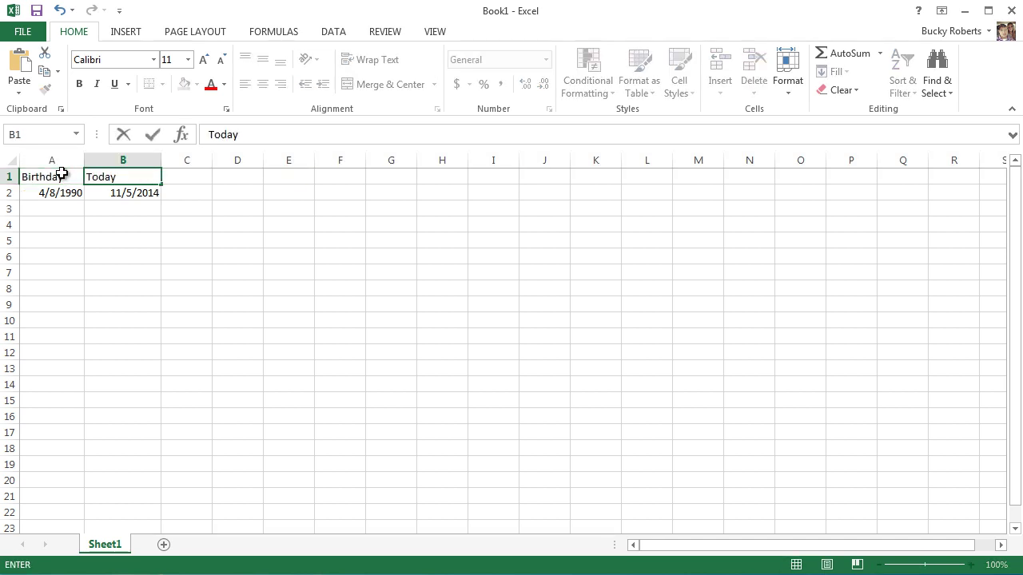
key("Tab")
left_click(199, 195)
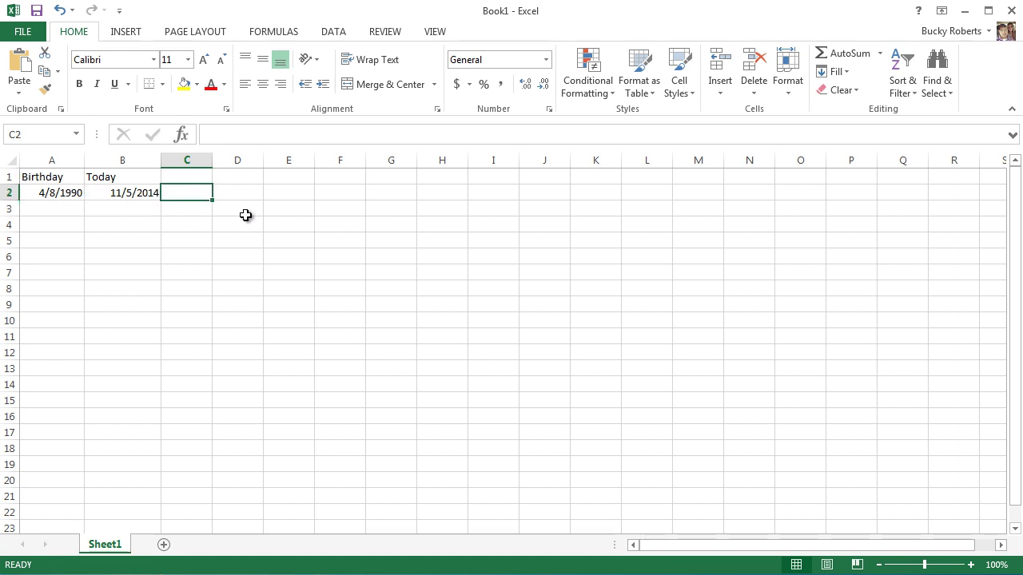
Enter =A2-B2 in C2 to get the day difference of -8977.
type("=")
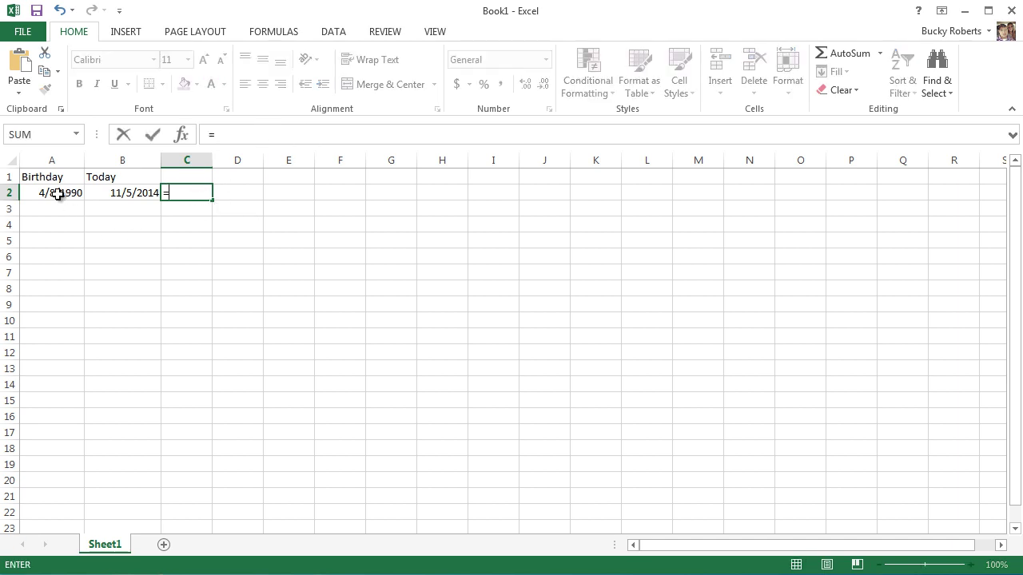
left_click(58, 194)
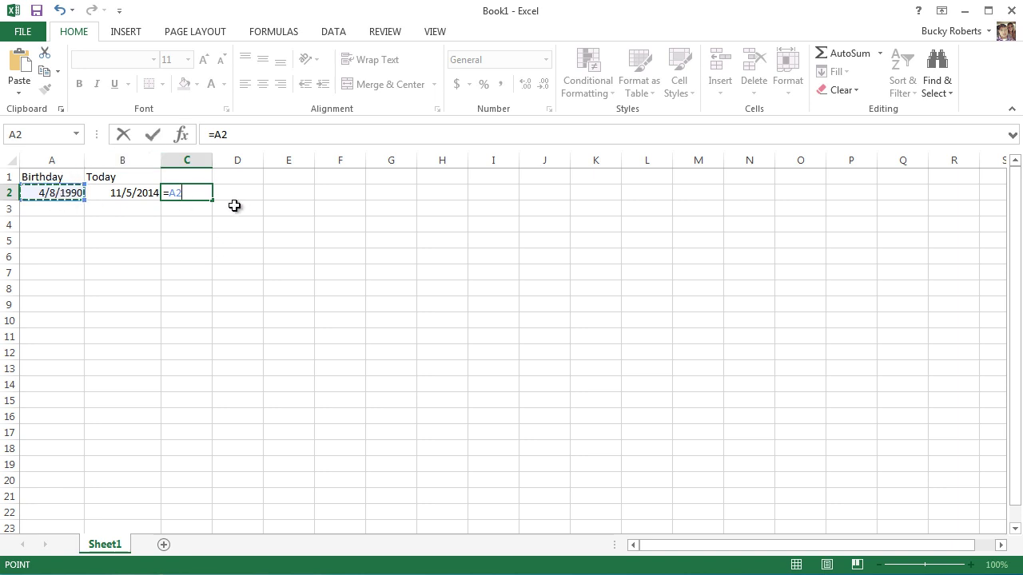
type("-")
left_click(128, 192)
key("Return")
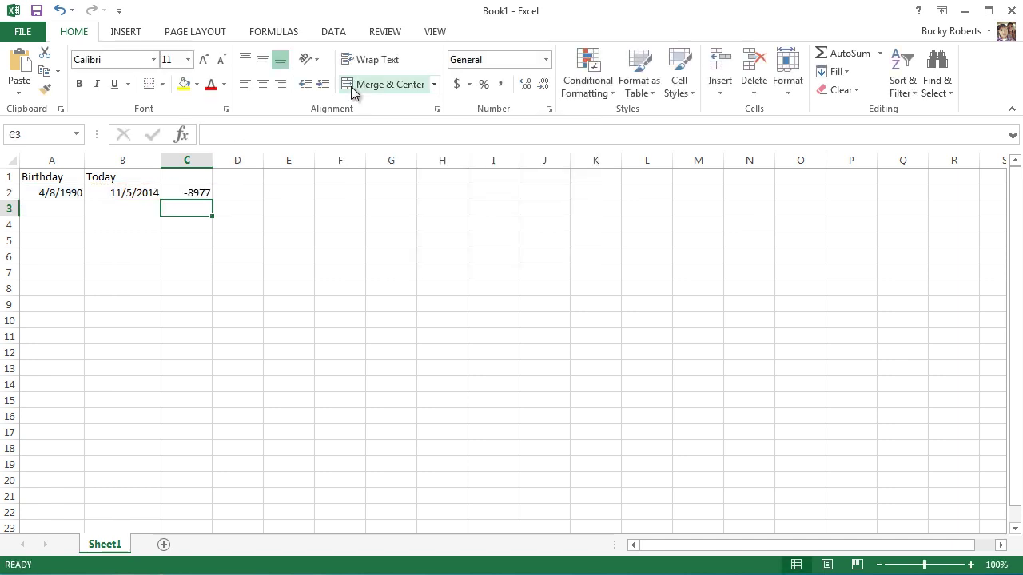
Review C2's formula and the two dates in row 2.
left_click(200, 192)
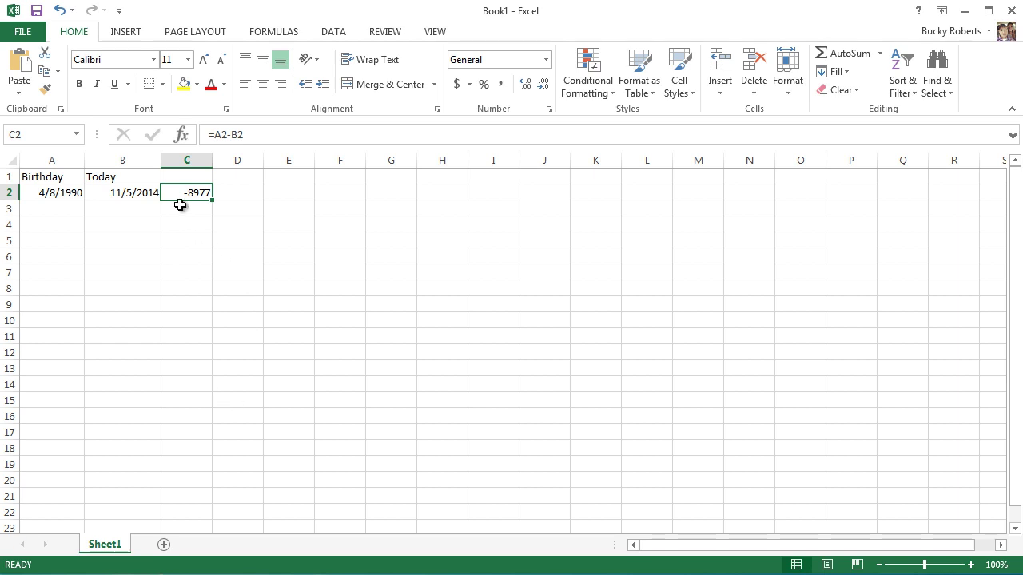
left_click(196, 243)
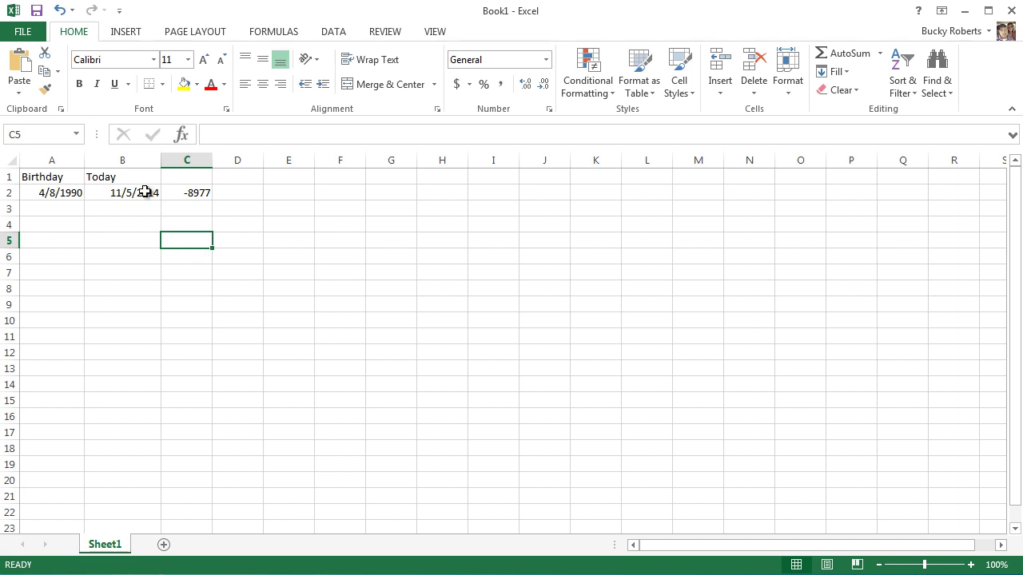
left_click_drag(59, 194, 124, 194)
left_click(125, 222)
left_click(197, 195)
left_click(185, 254)
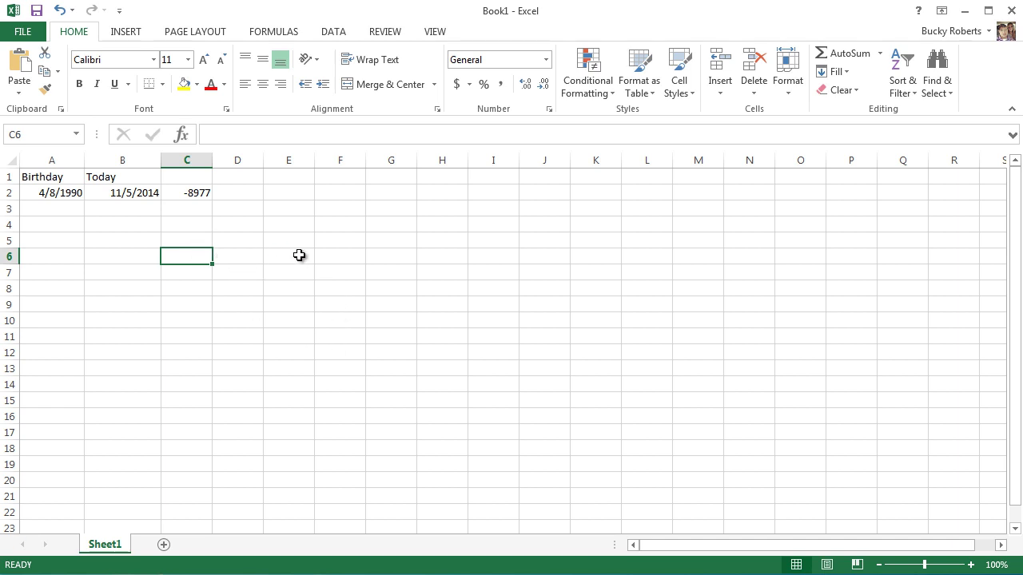
Rewrite C2's formula as =ABS(A2-B2) so it shows a positive 8977.
left_click(197, 195)
left_click(254, 135)
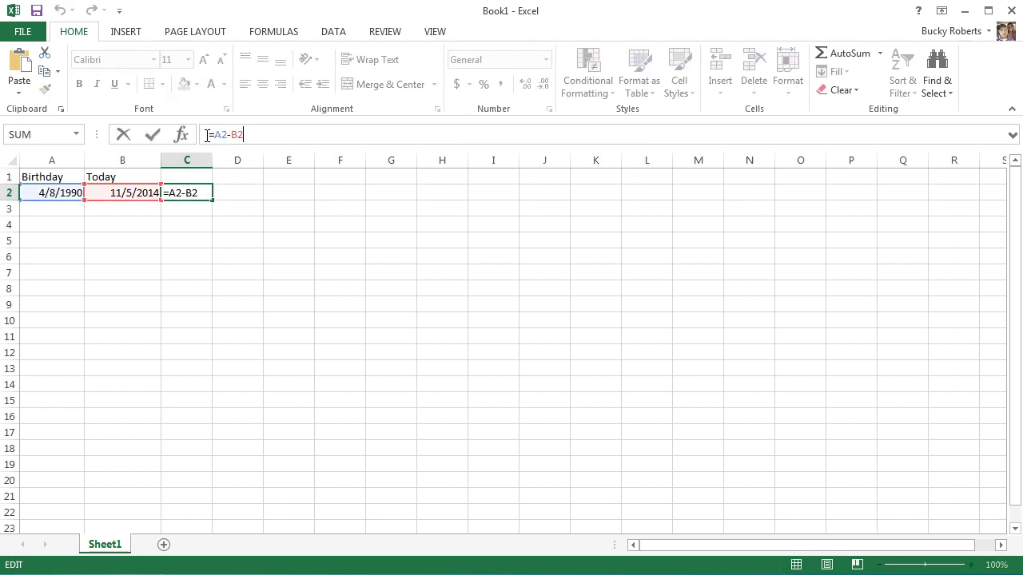
left_click_drag(217, 135, 277, 134)
type("A")
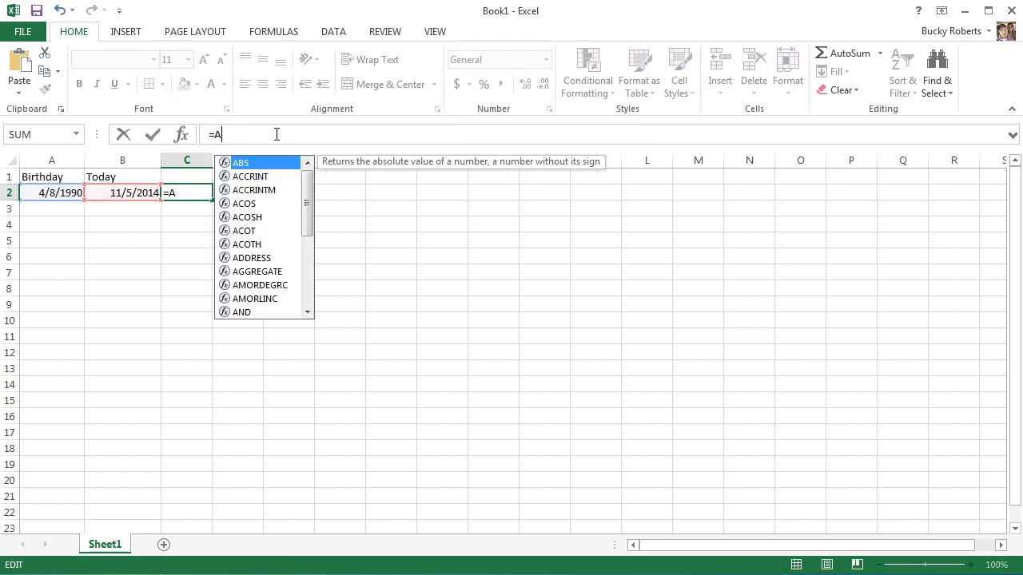
type("BS(")
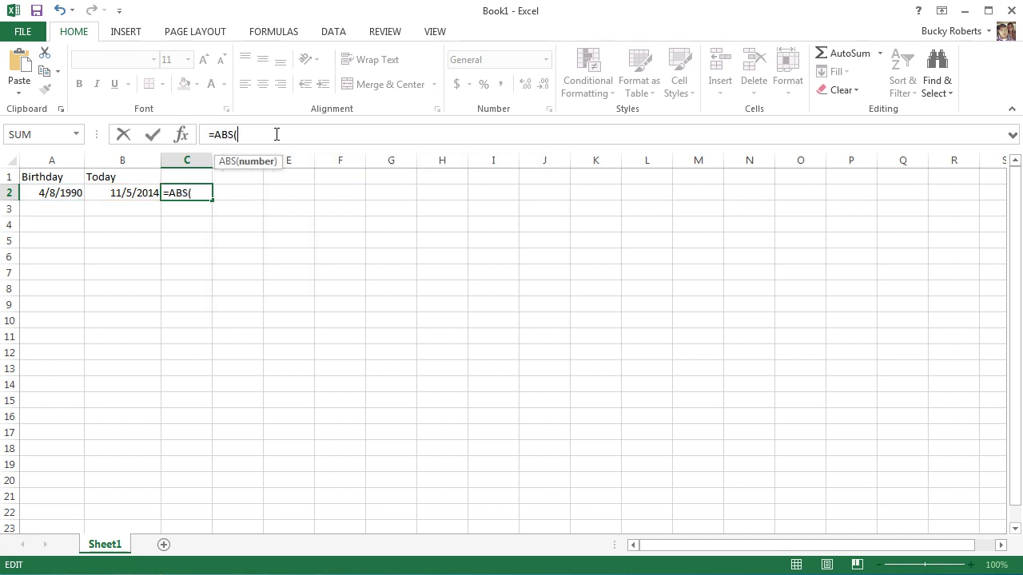
left_click(68, 193)
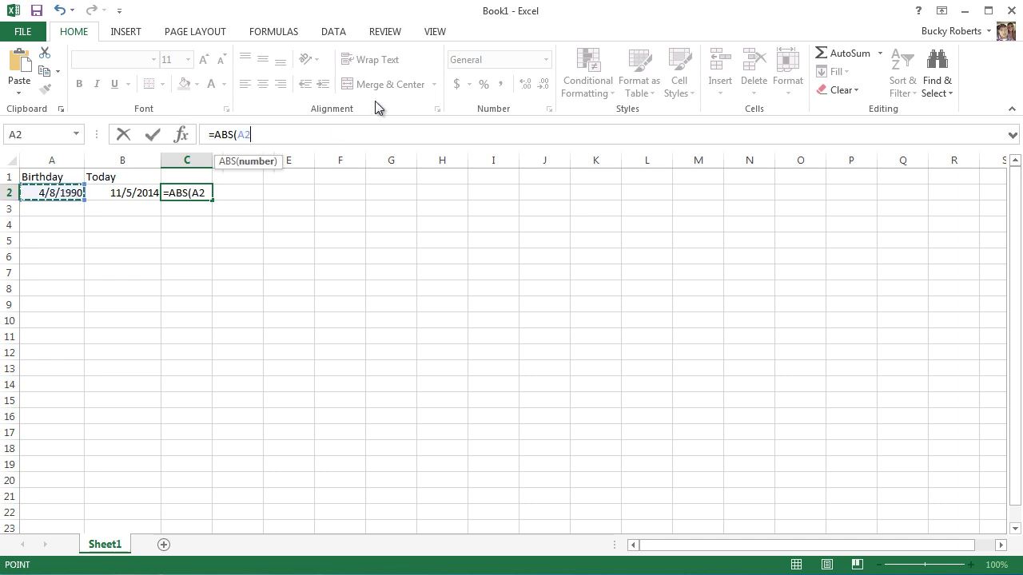
type("-")
left_click(125, 192)
type(")")
left_click(239, 134)
key("Return")
left_click(197, 196)
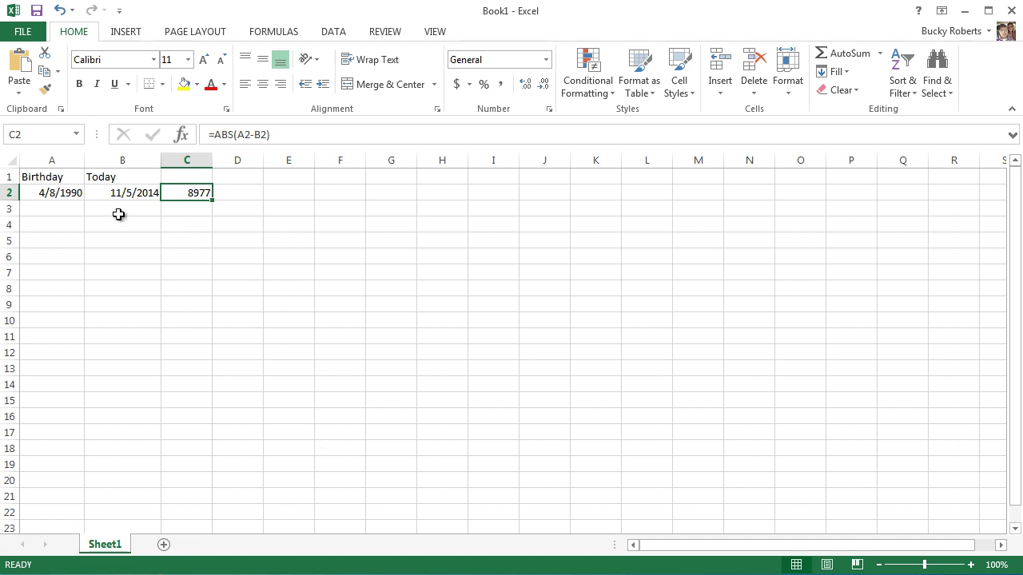
triple_click(280, 136)
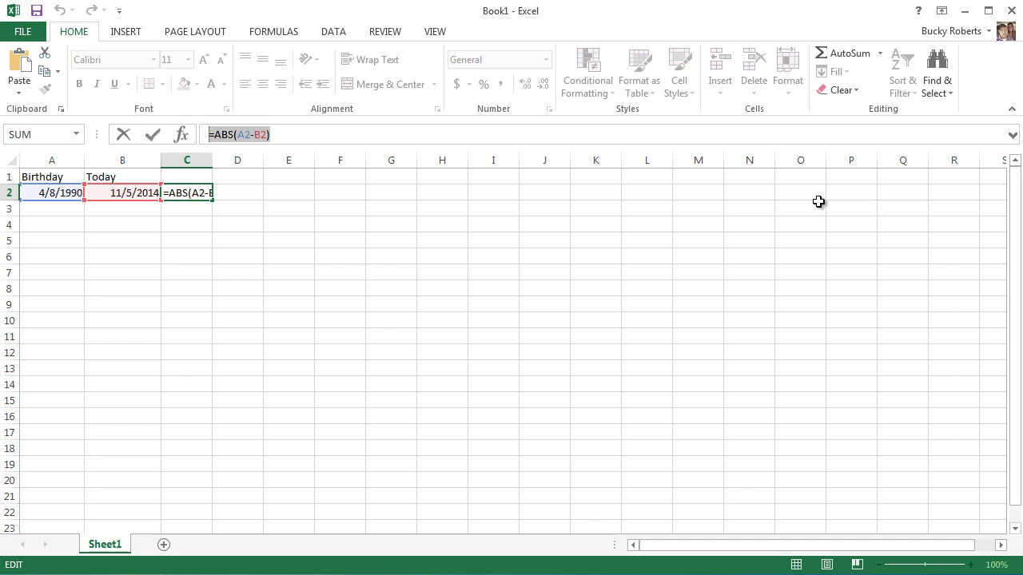
Delete C2's formula and replace it with =YEAR(B2)-YEAR(A2), giving 24.
key("BackSpace")
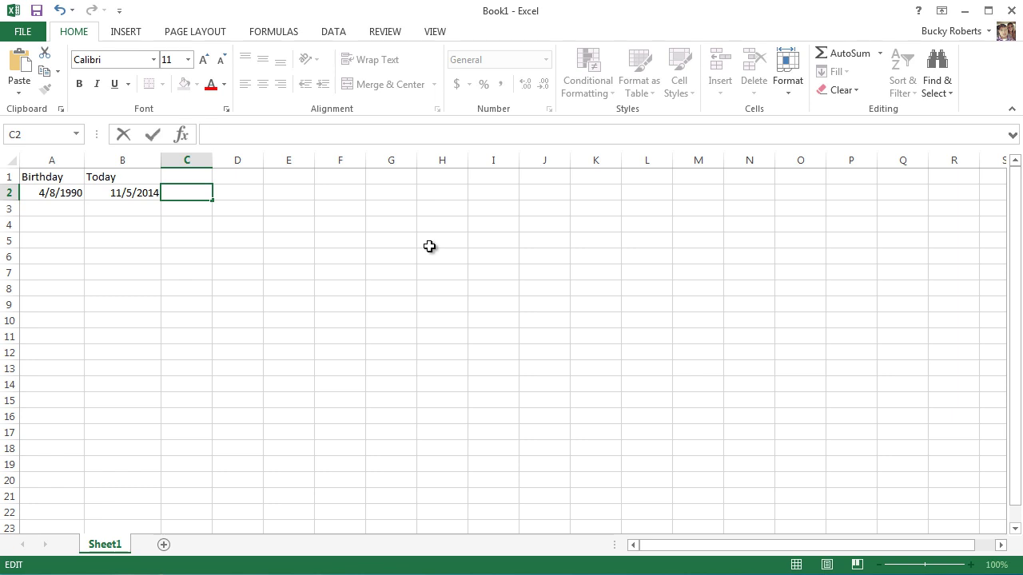
left_click(70, 194)
left_click(124, 192)
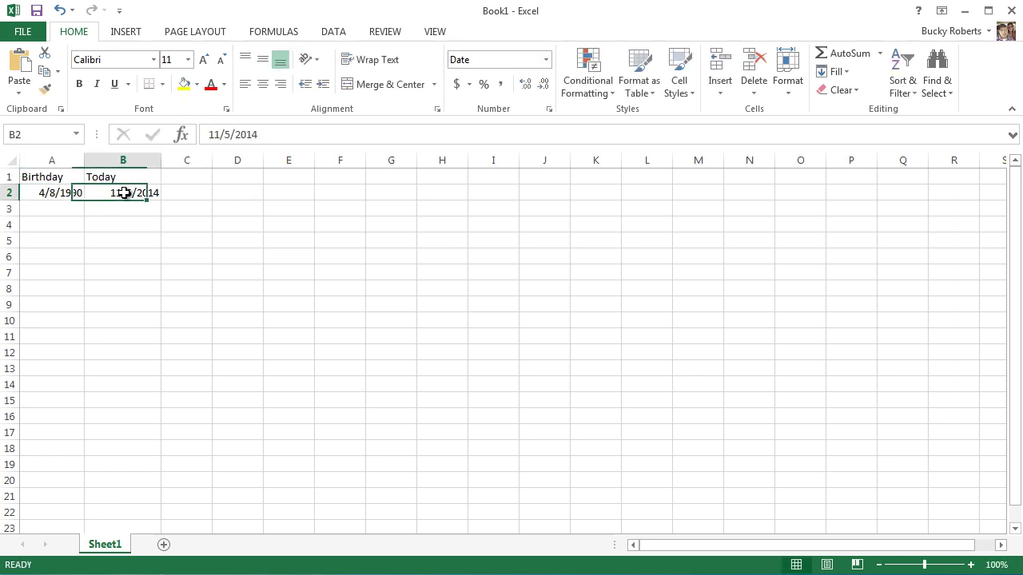
left_click(184, 192)
left_click(243, 133)
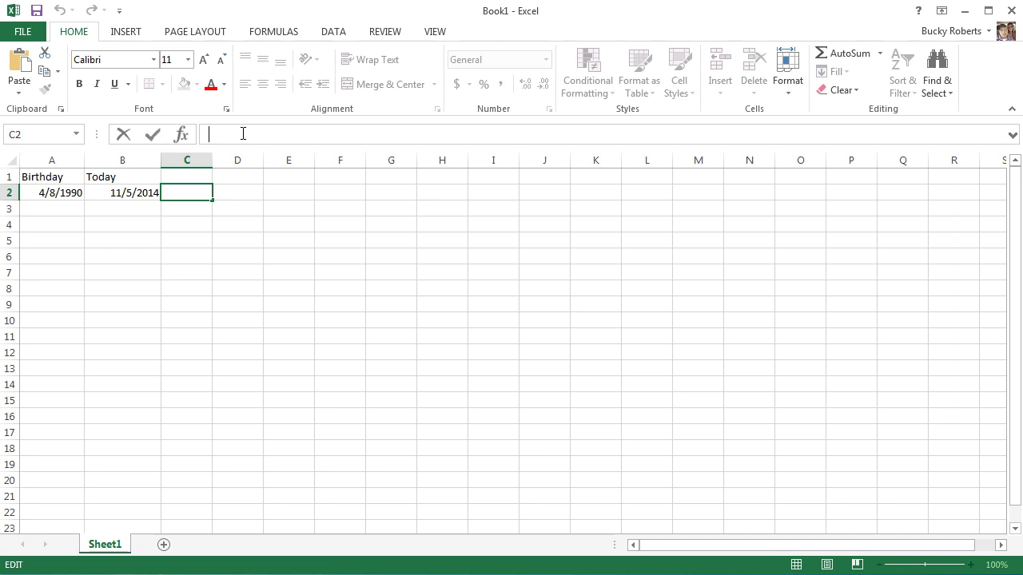
type("=")
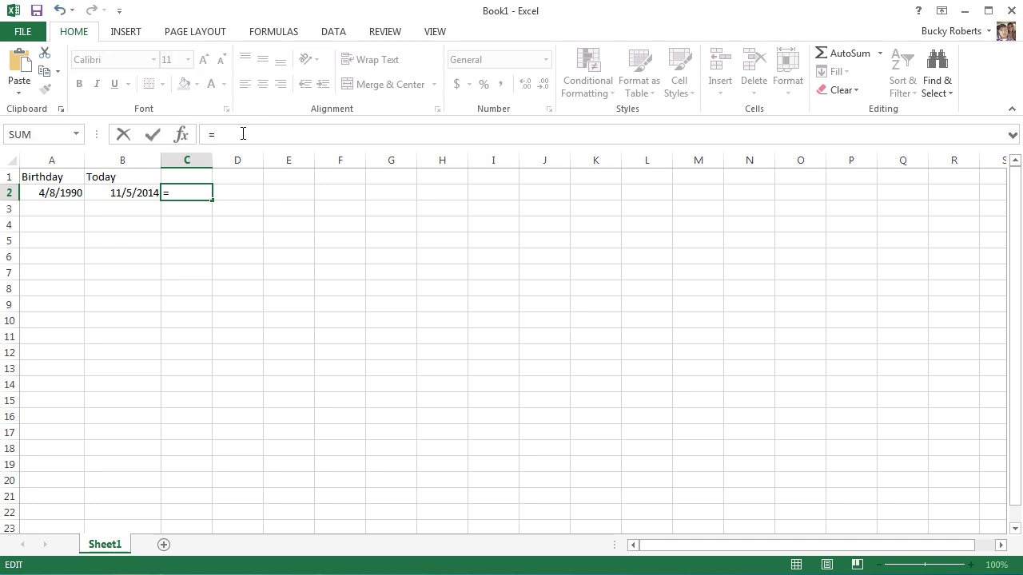
type("YEAR(")
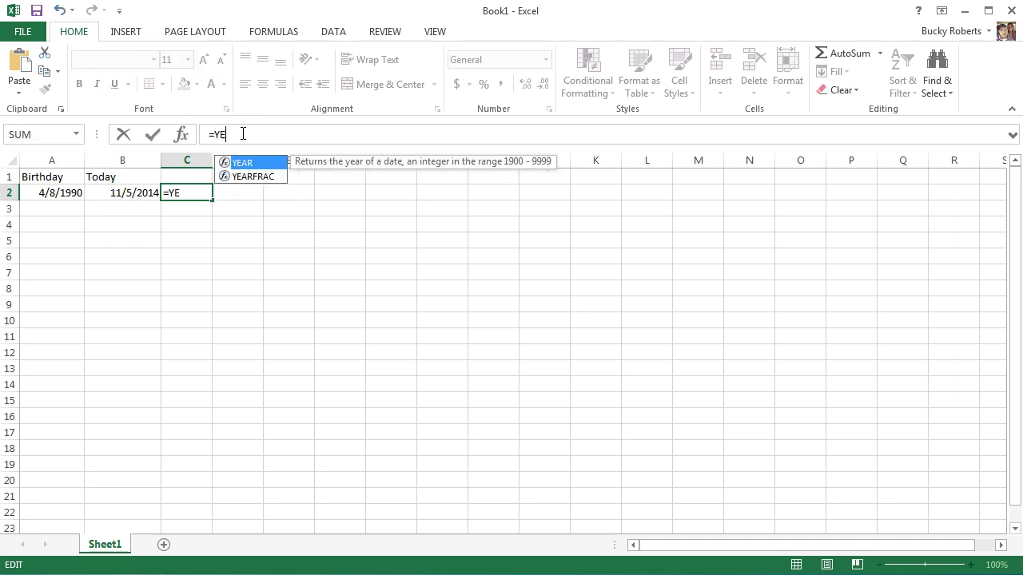
left_click(120, 193)
type(")-YEAR(")
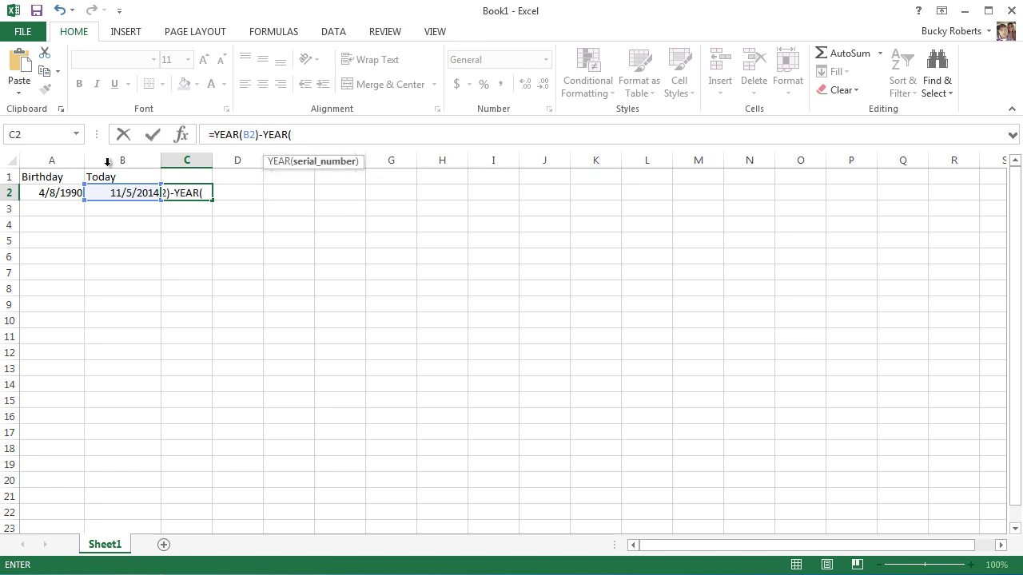
left_click(45, 193)
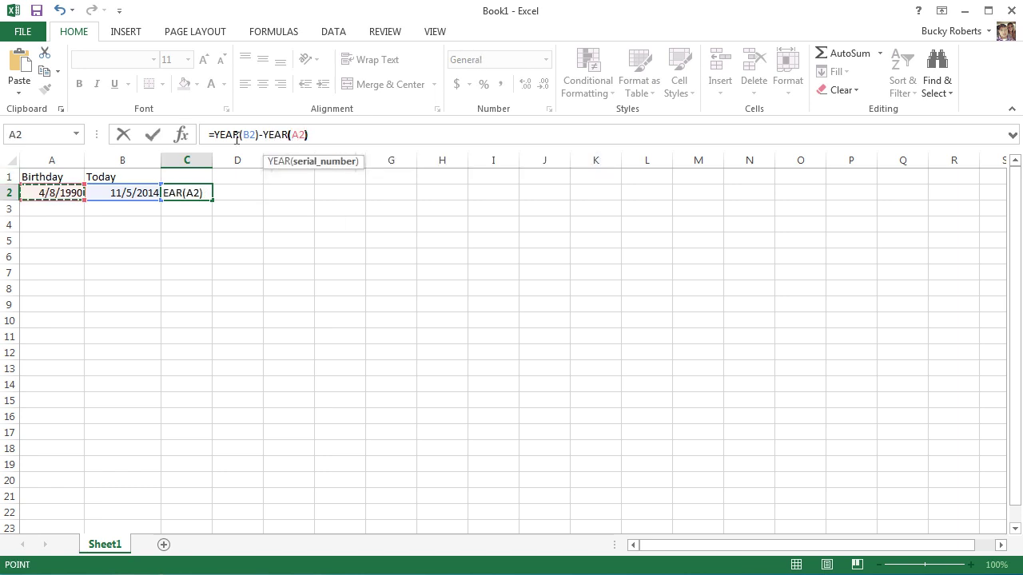
type(")")
key("Return")
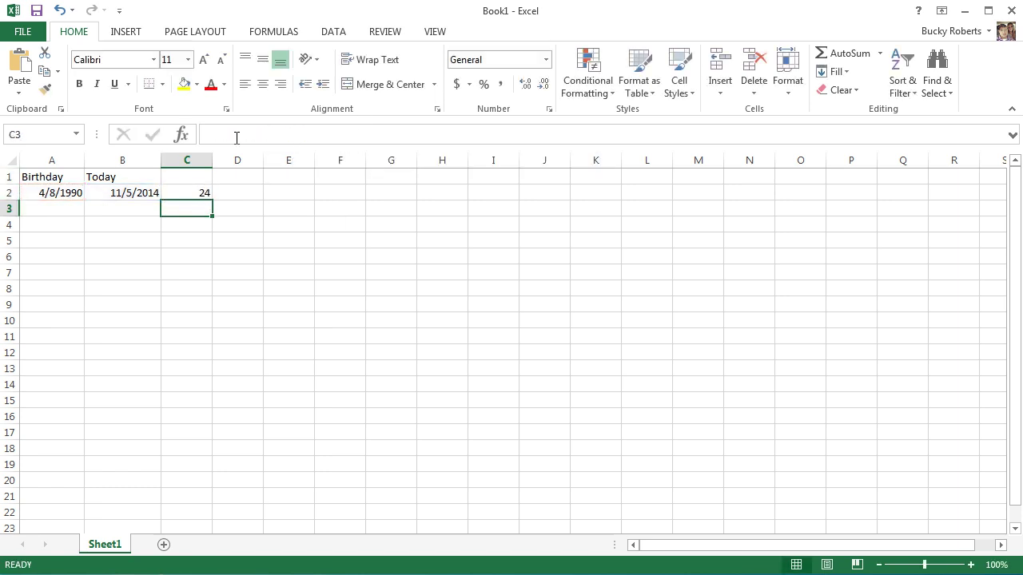
Inspect C2's age formula alongside the dates in B2 and A2.
left_click(204, 194)
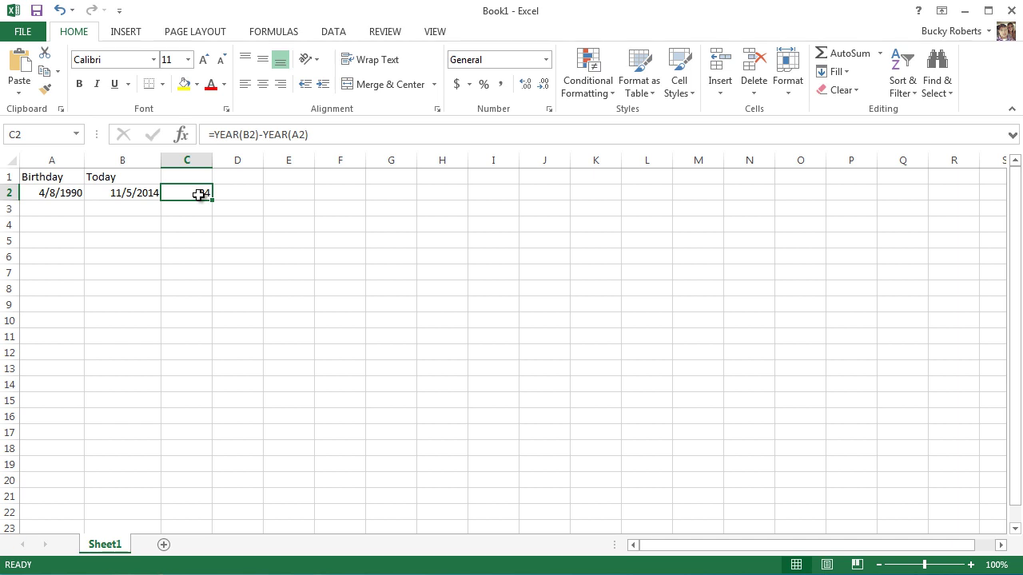
left_click(140, 195)
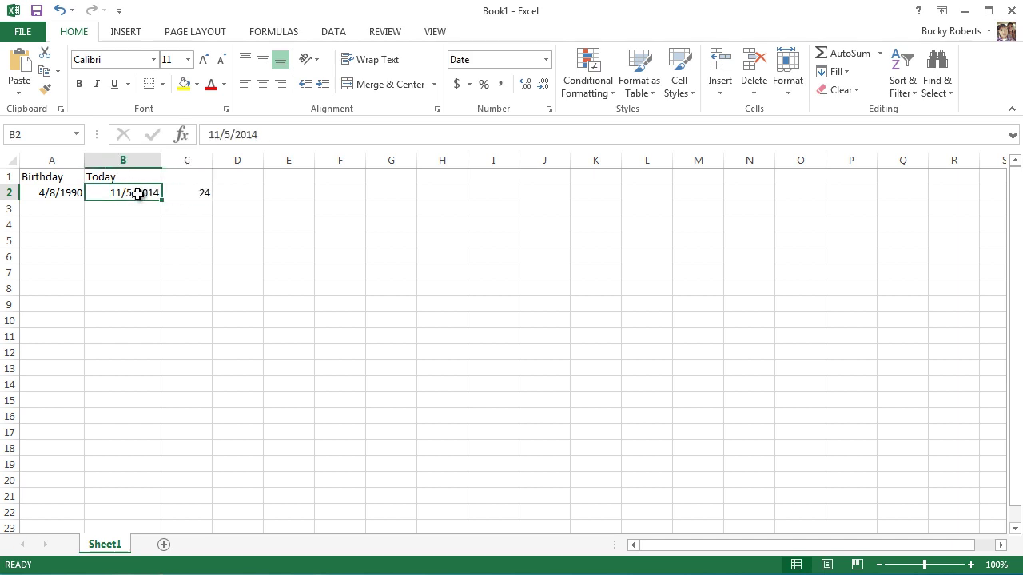
left_click(47, 194)
left_click(185, 193)
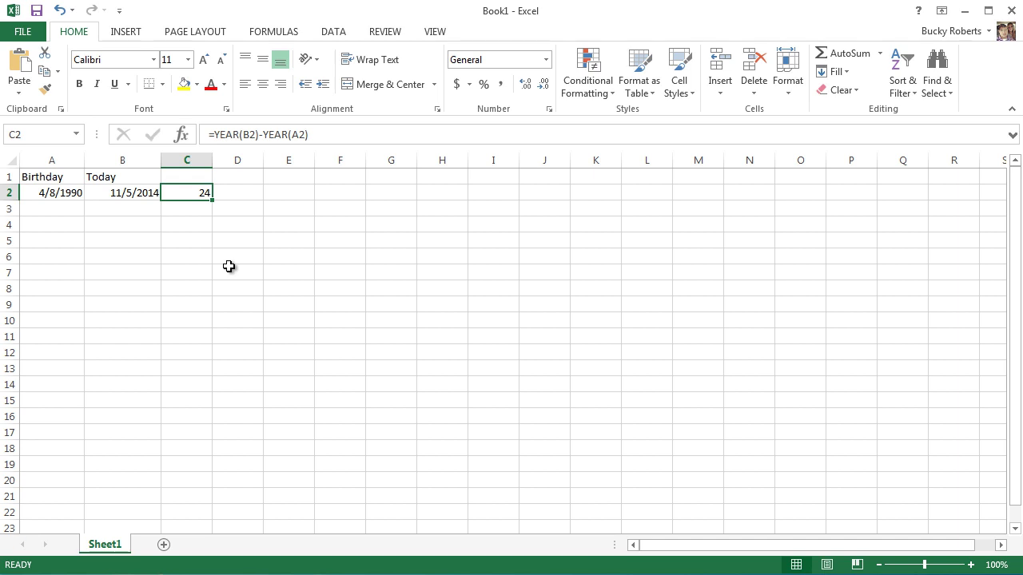
Enter =DATE(2008,12,3) in C3 to display 12/3/2008.
left_click(191, 210)
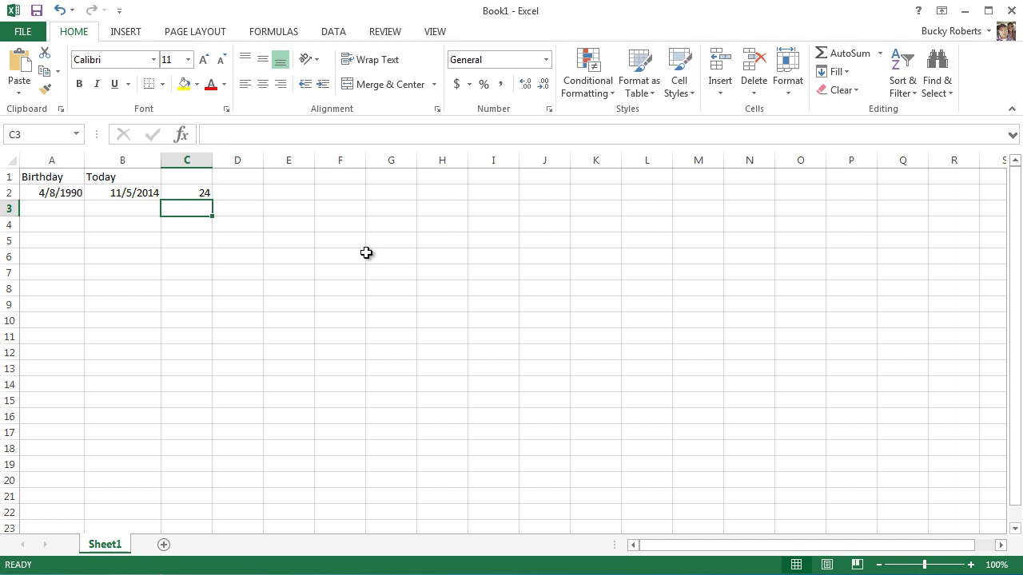
type("=DAT")
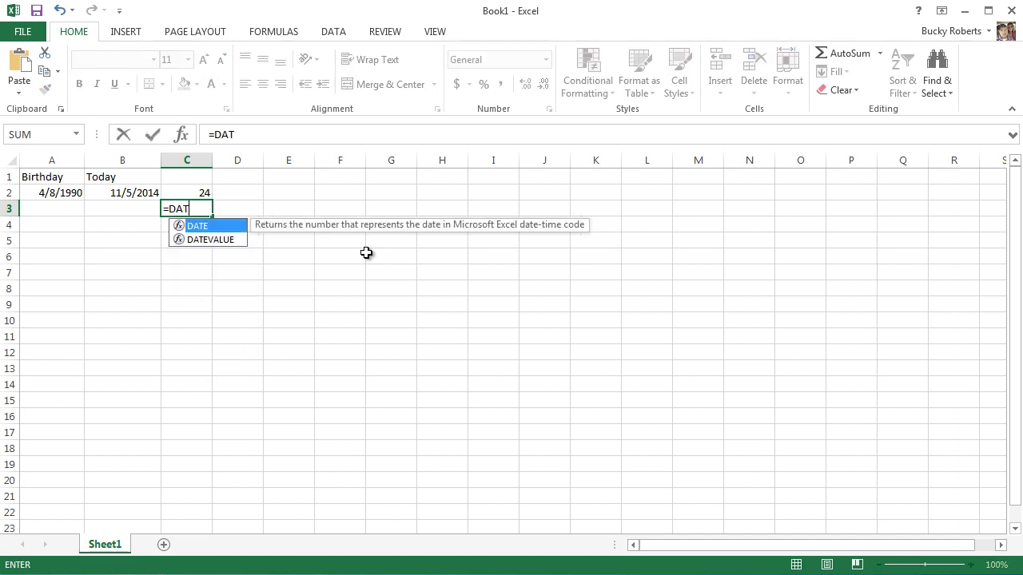
type("E(")
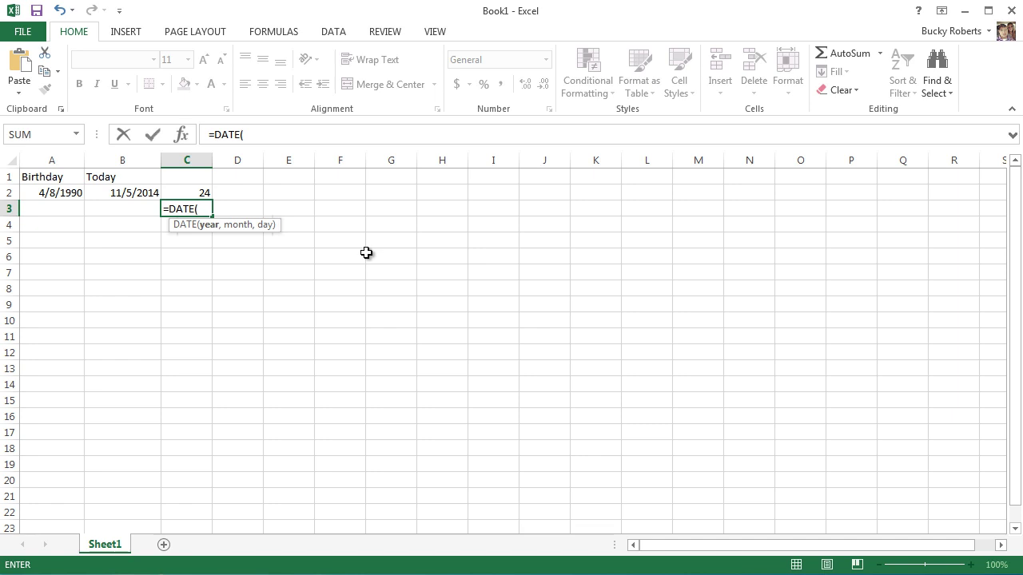
type("2008,")
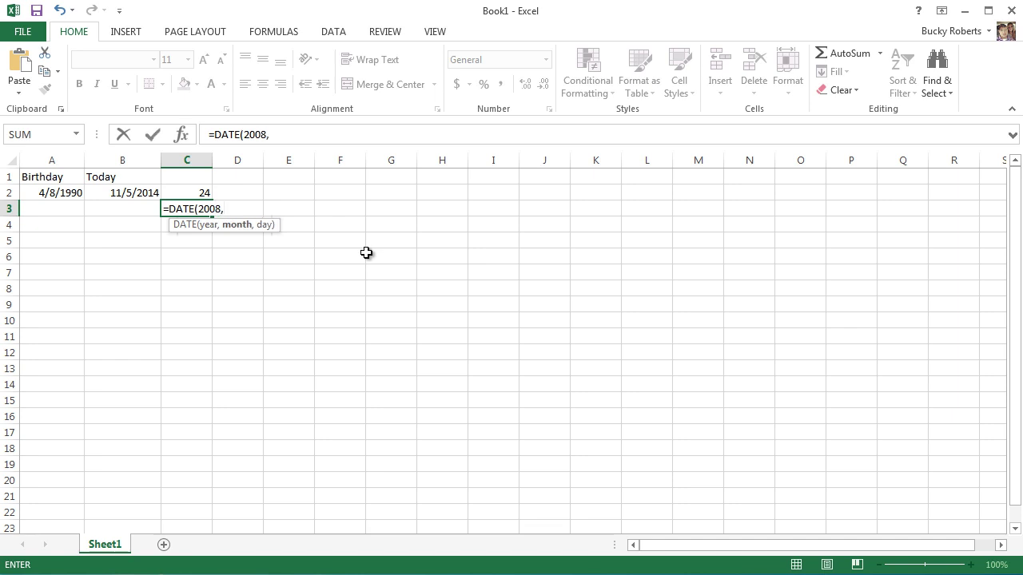
type("12,3)")
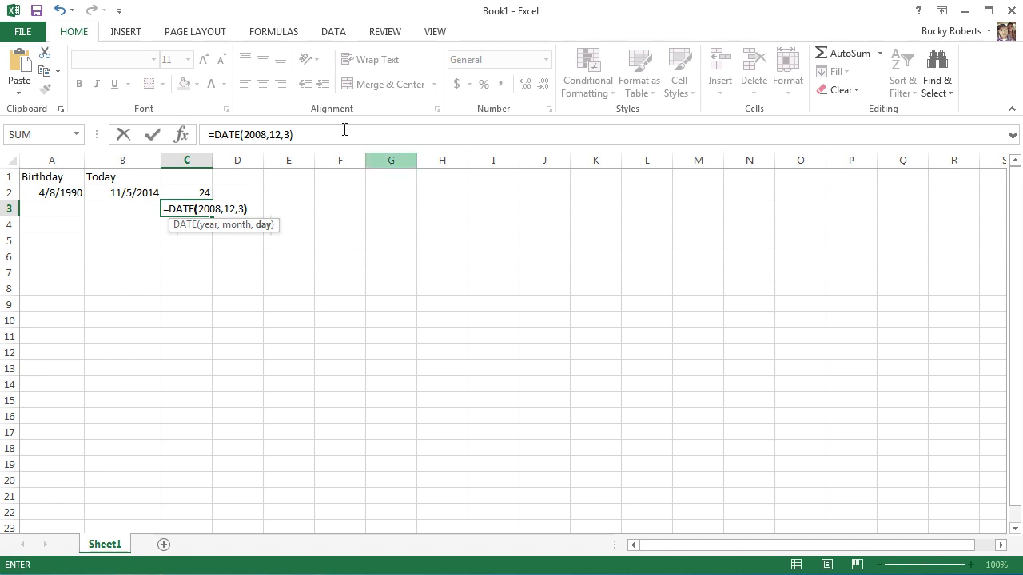
left_click(326, 134)
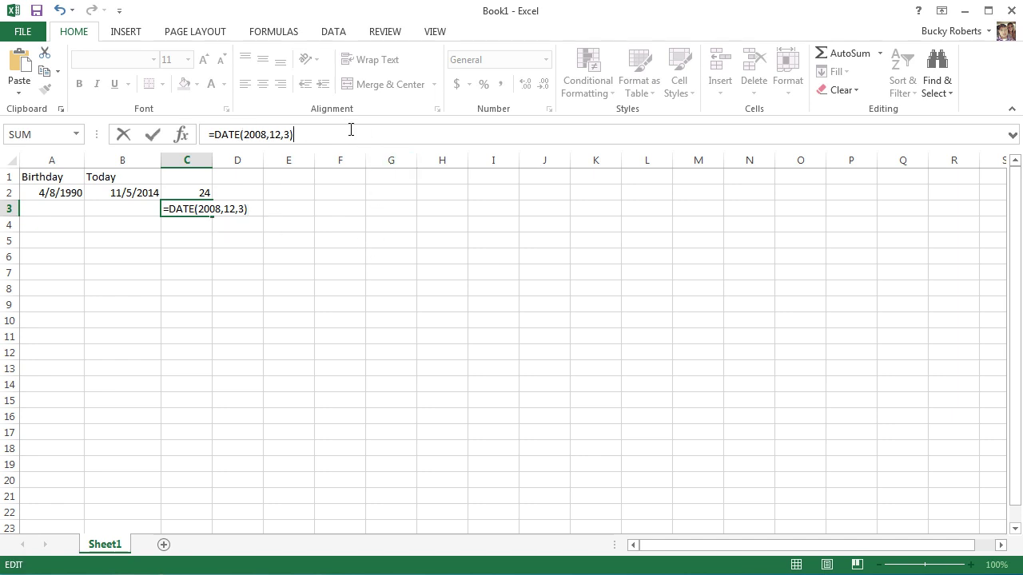
key("Return")
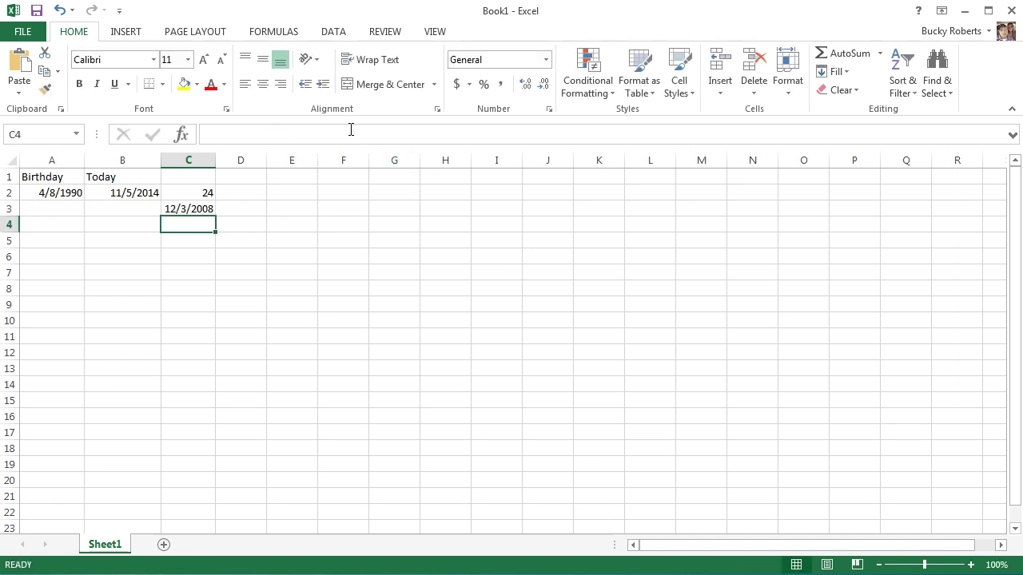
Review the DATE formula's year argument 2008 and recommit it unchanged.
left_click(184, 207)
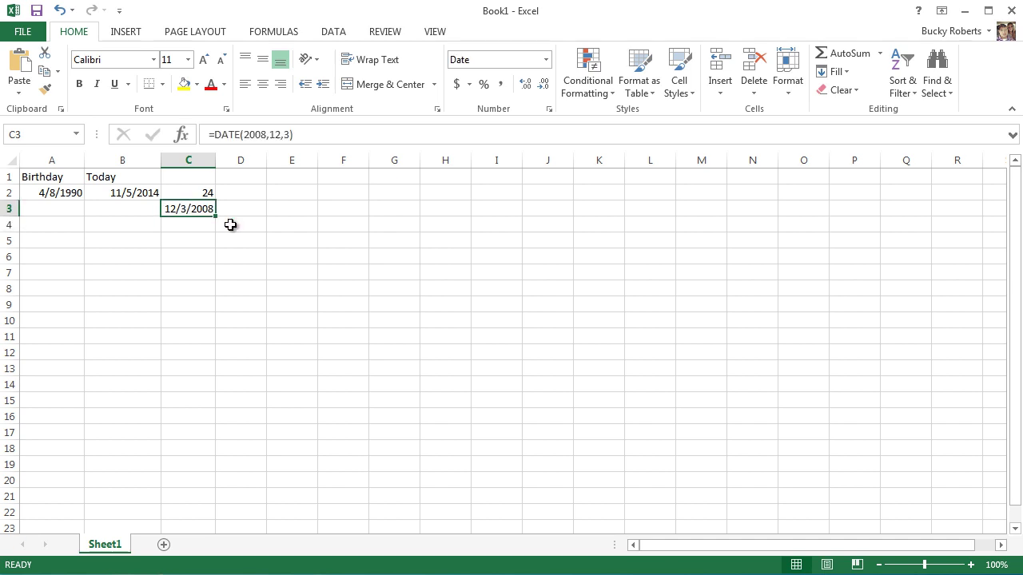
double_click(255, 134)
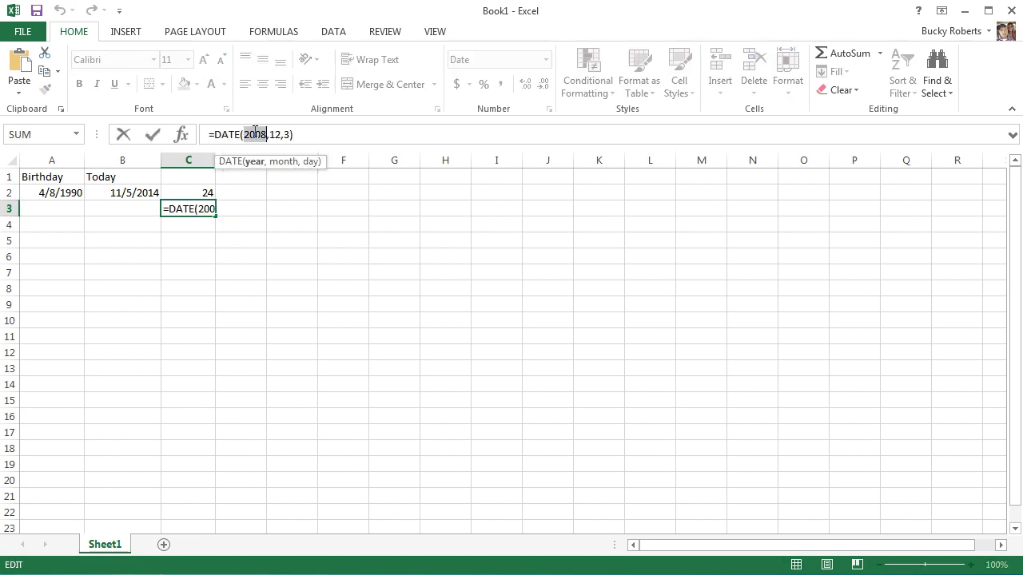
left_click(319, 134)
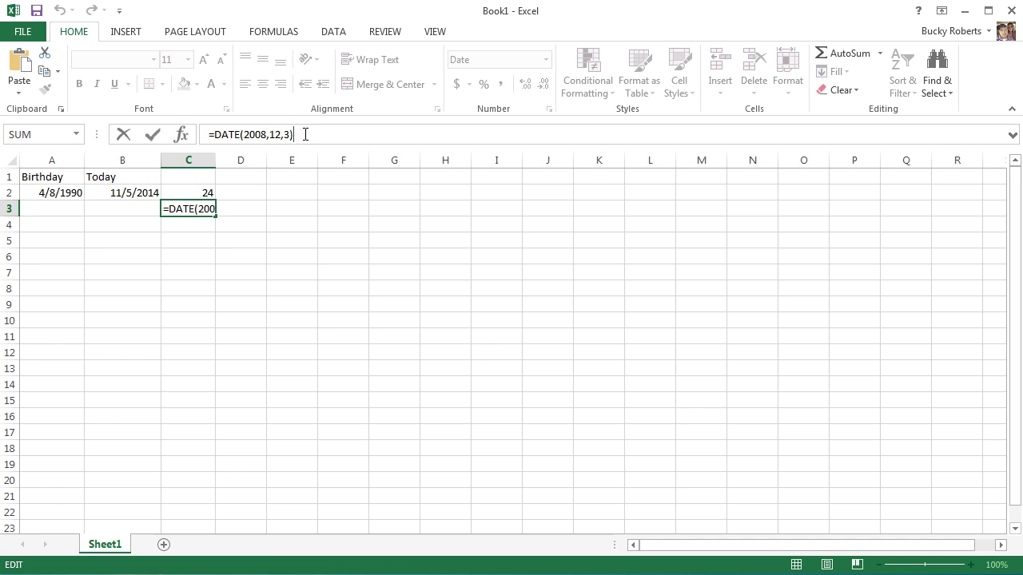
key("Return")
Enter year 2008, month 12 and day 3 into E1, E2 and E3.
left_click(292, 176)
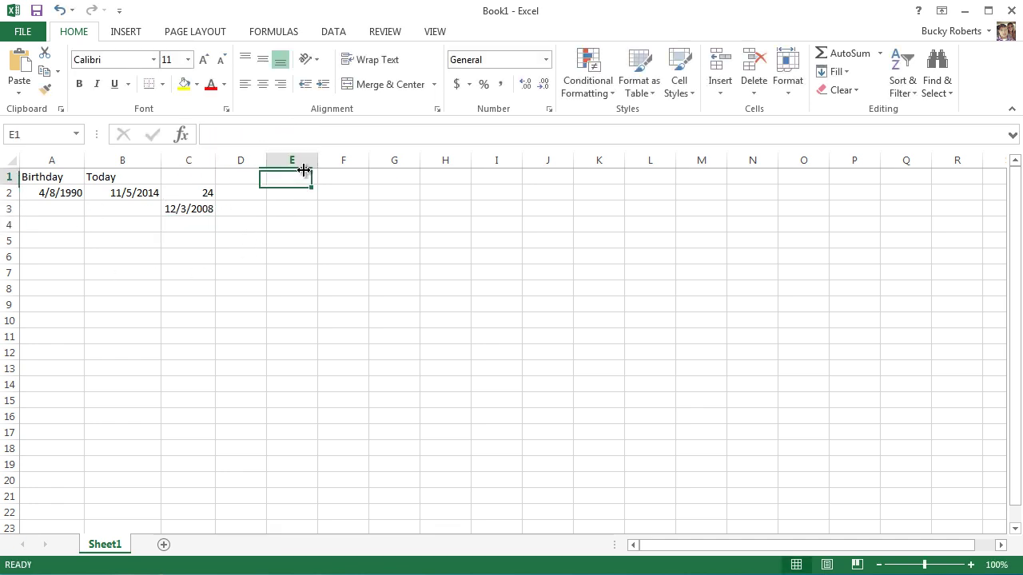
type("2008")
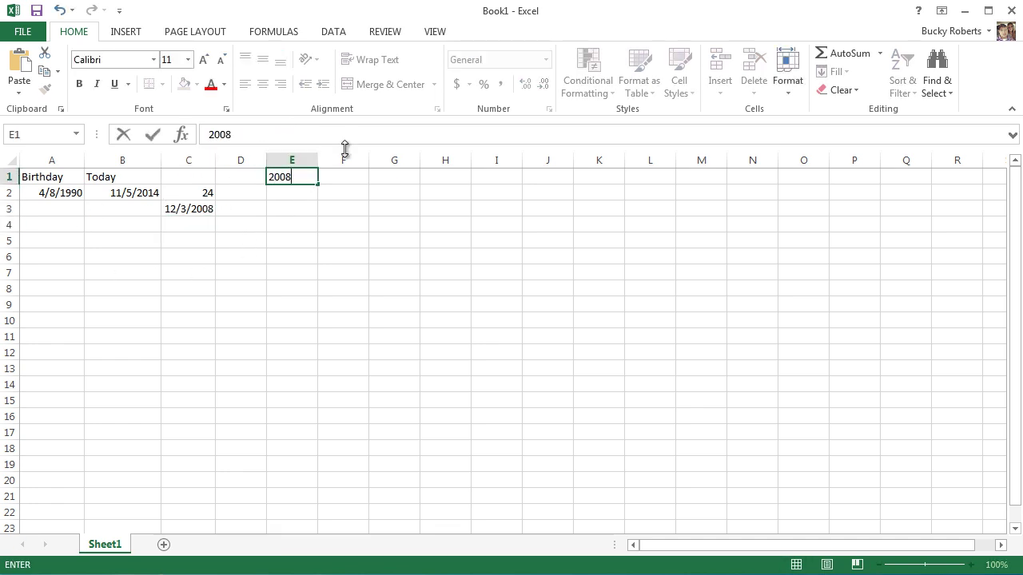
key("Return")
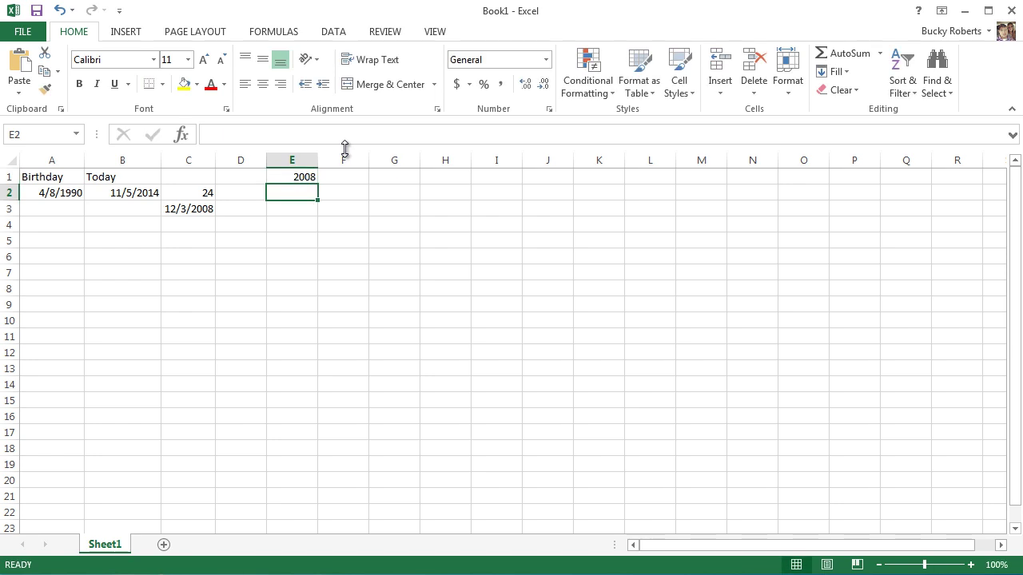
type("12")
key("Return")
type("3")
key("Return")
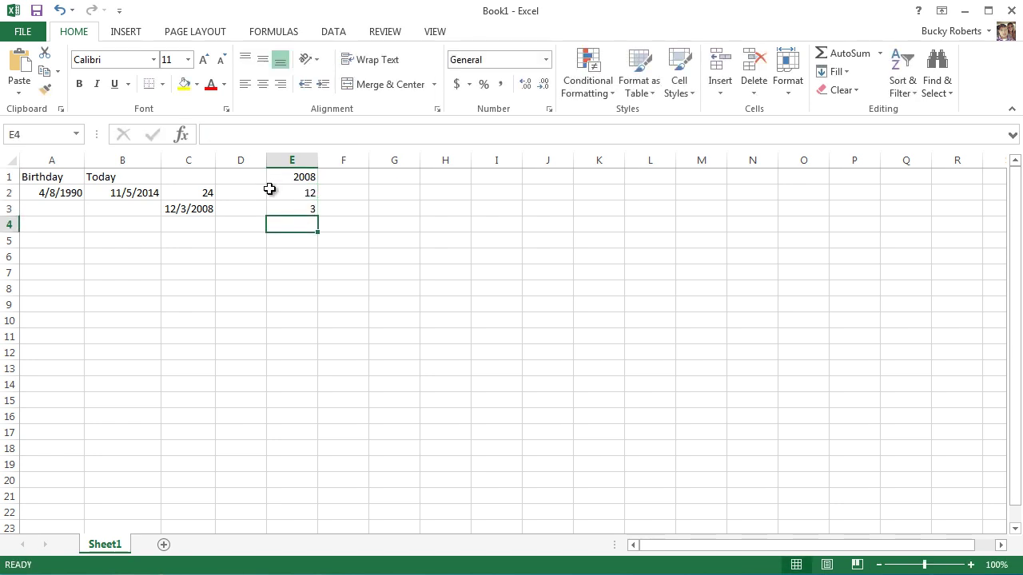
left_click_drag(296, 176, 303, 209)
left_click(254, 210)
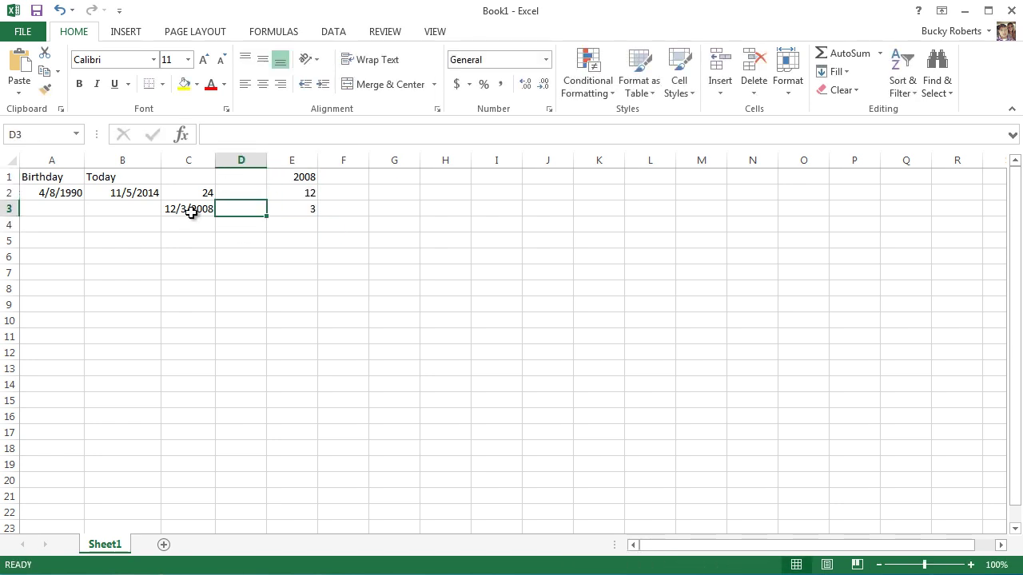
Replace C3's hard-coded arguments so the formula reads =DATE(E1,E2,E3).
left_click(189, 210)
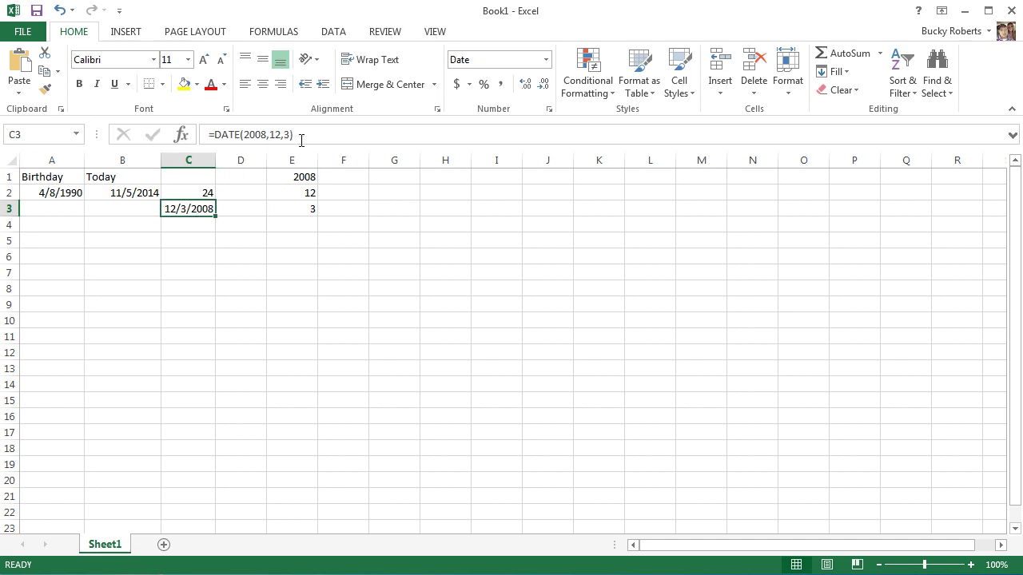
left_click(264, 134)
left_click_drag(243, 133, 290, 130)
key("BackSpace")
left_click(309, 174)
type(",")
left_click(310, 192)
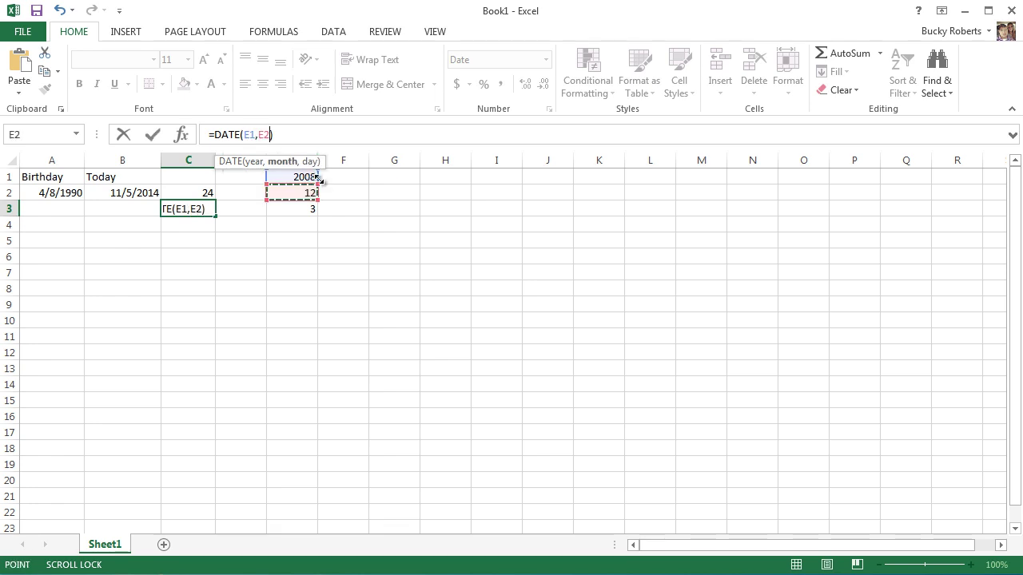
type(",")
left_click(307, 208)
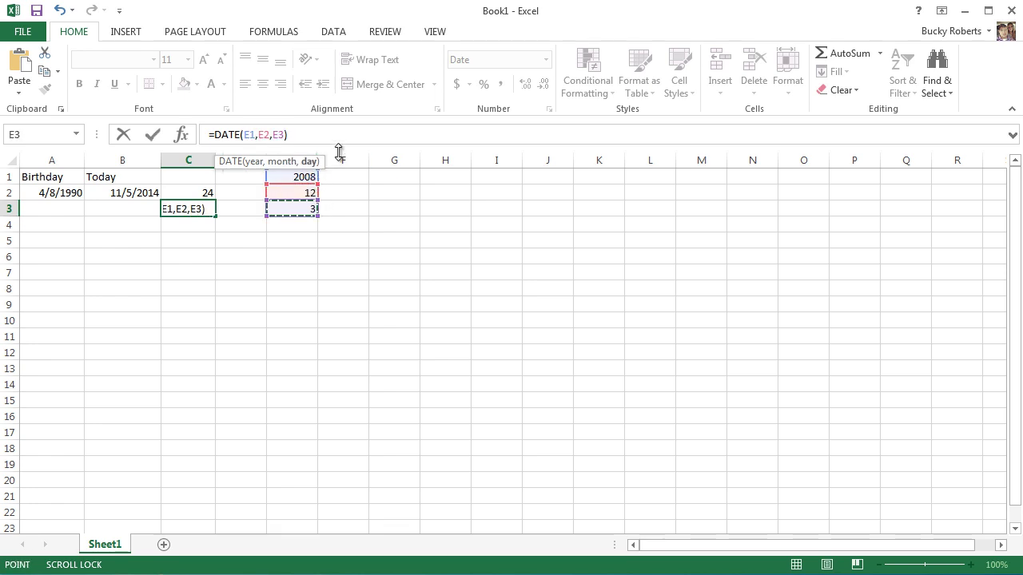
key("Return")
left_click(201, 209)
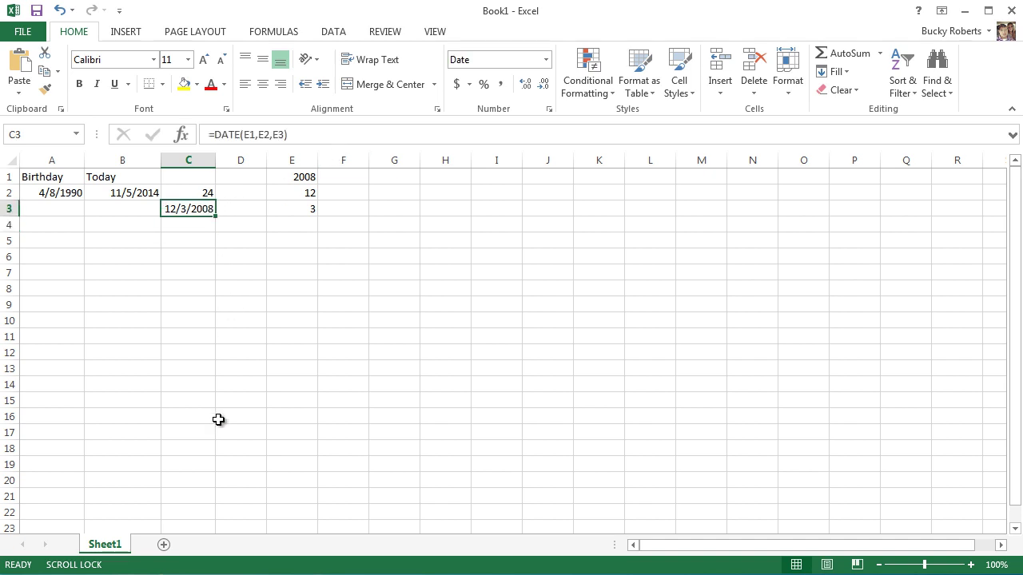